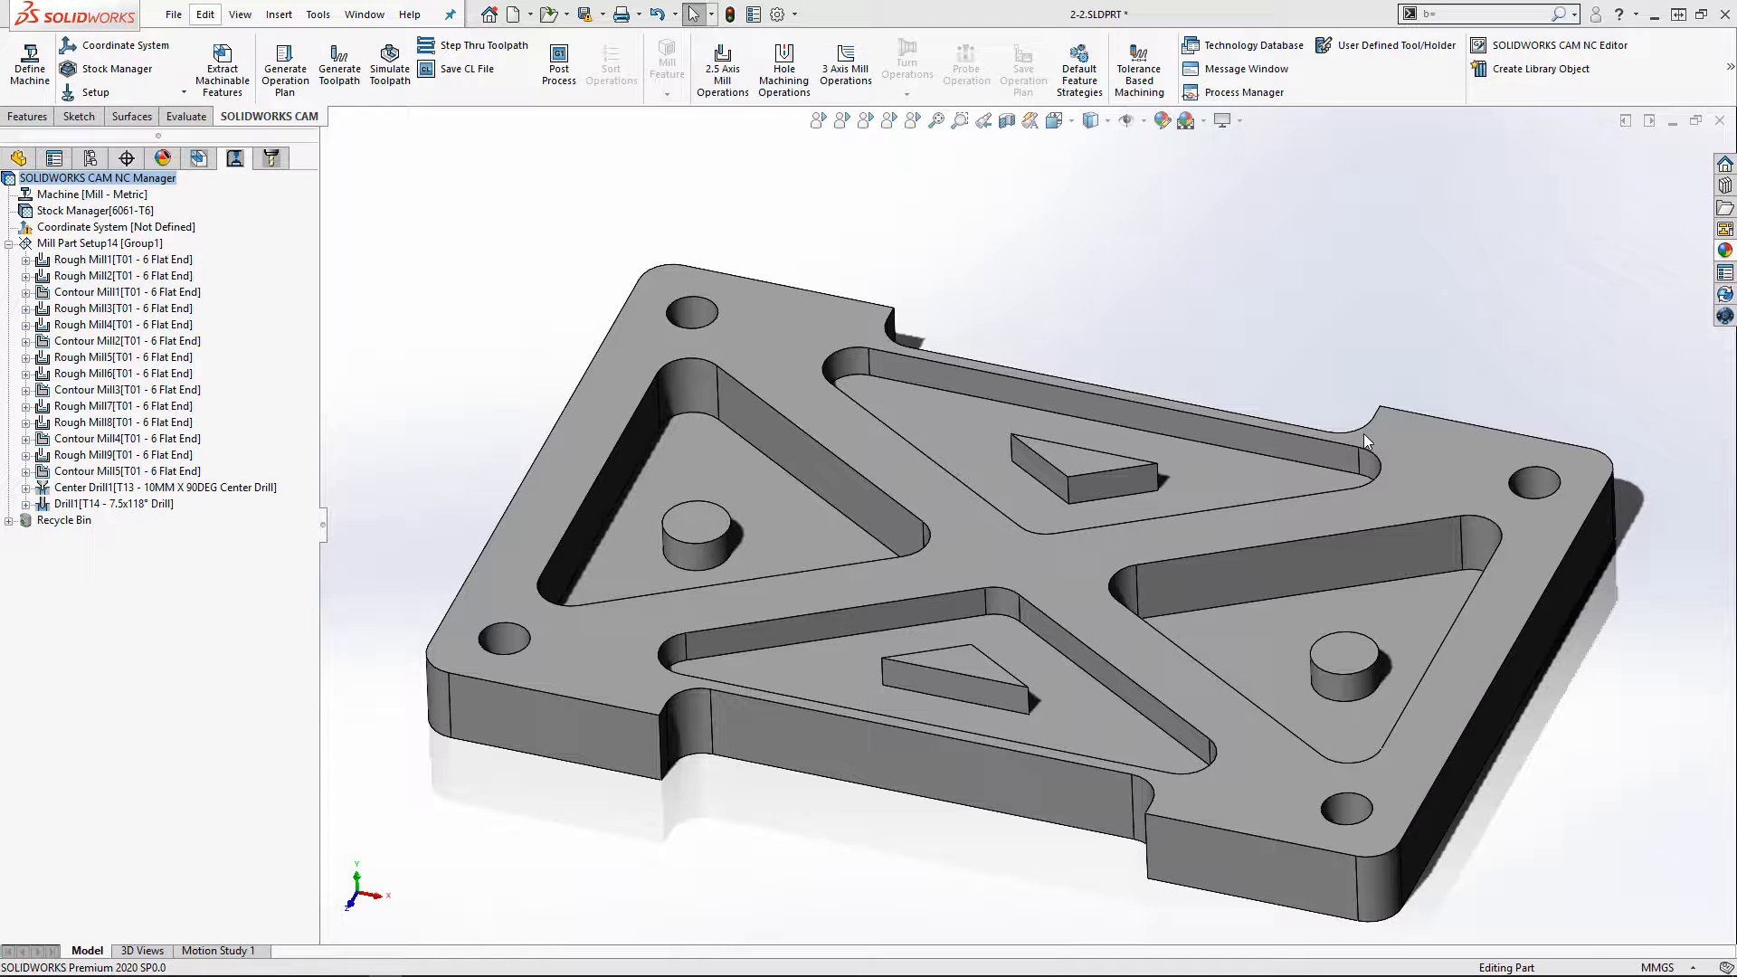
Review Rough Mill1's operation parameters and feed/speed source, then leave without changes.
click(90, 261)
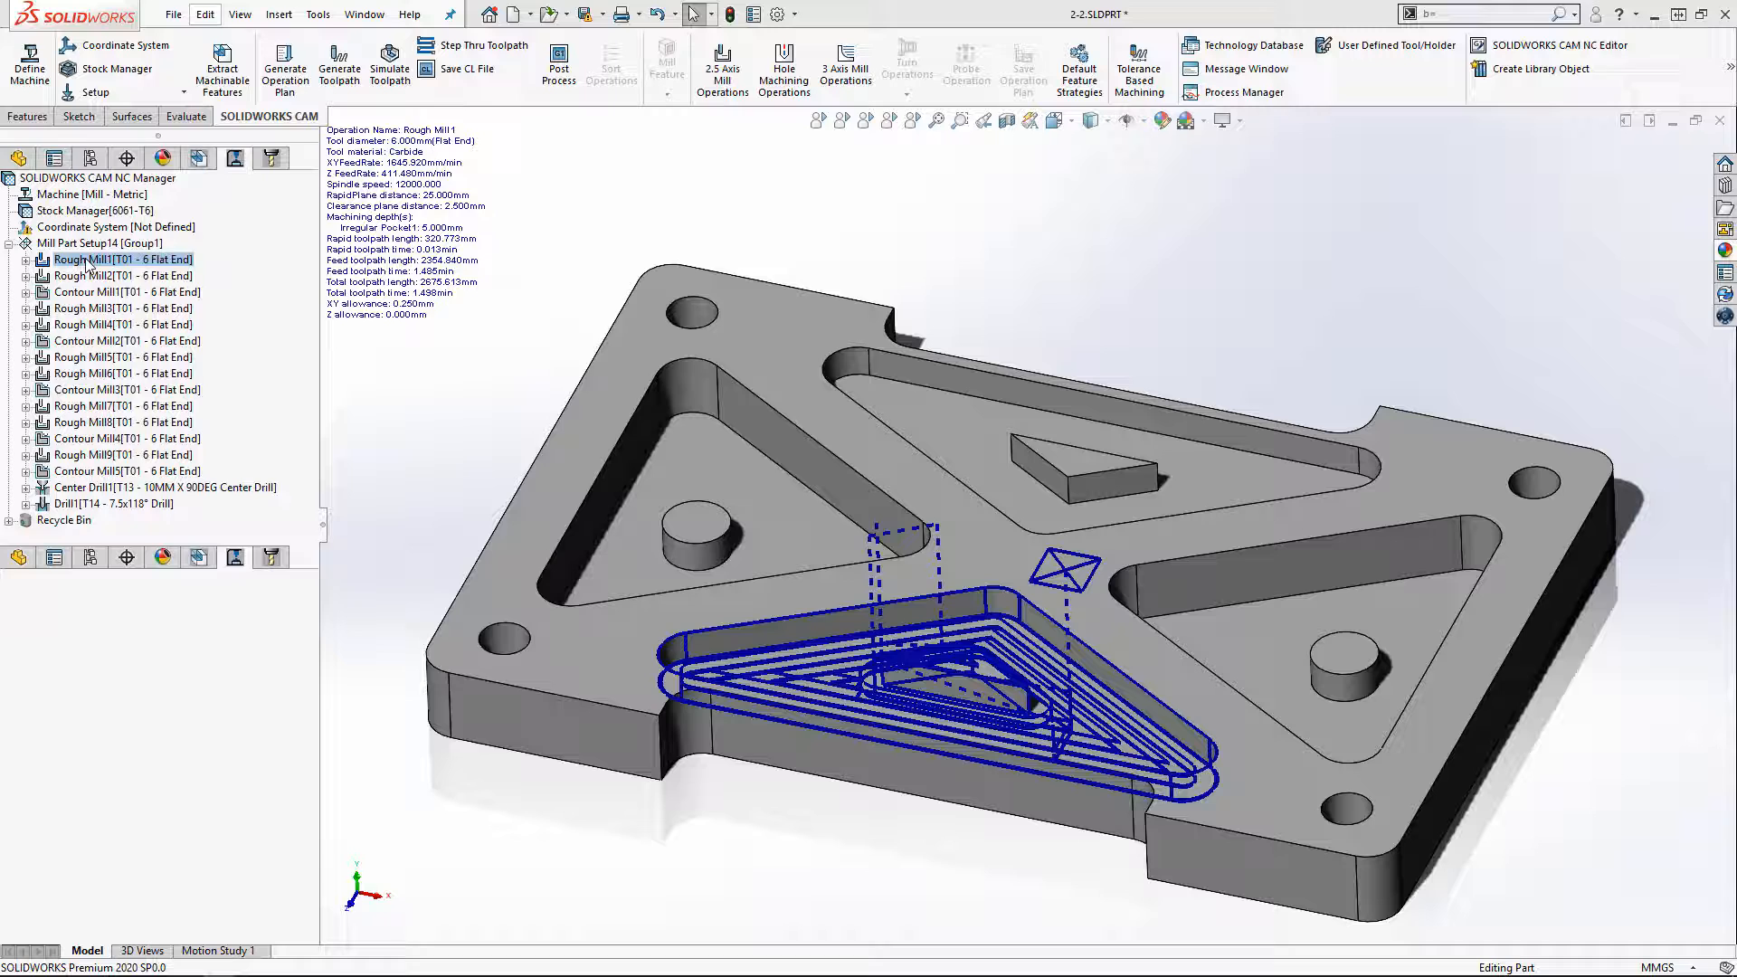
double_click(91, 262)
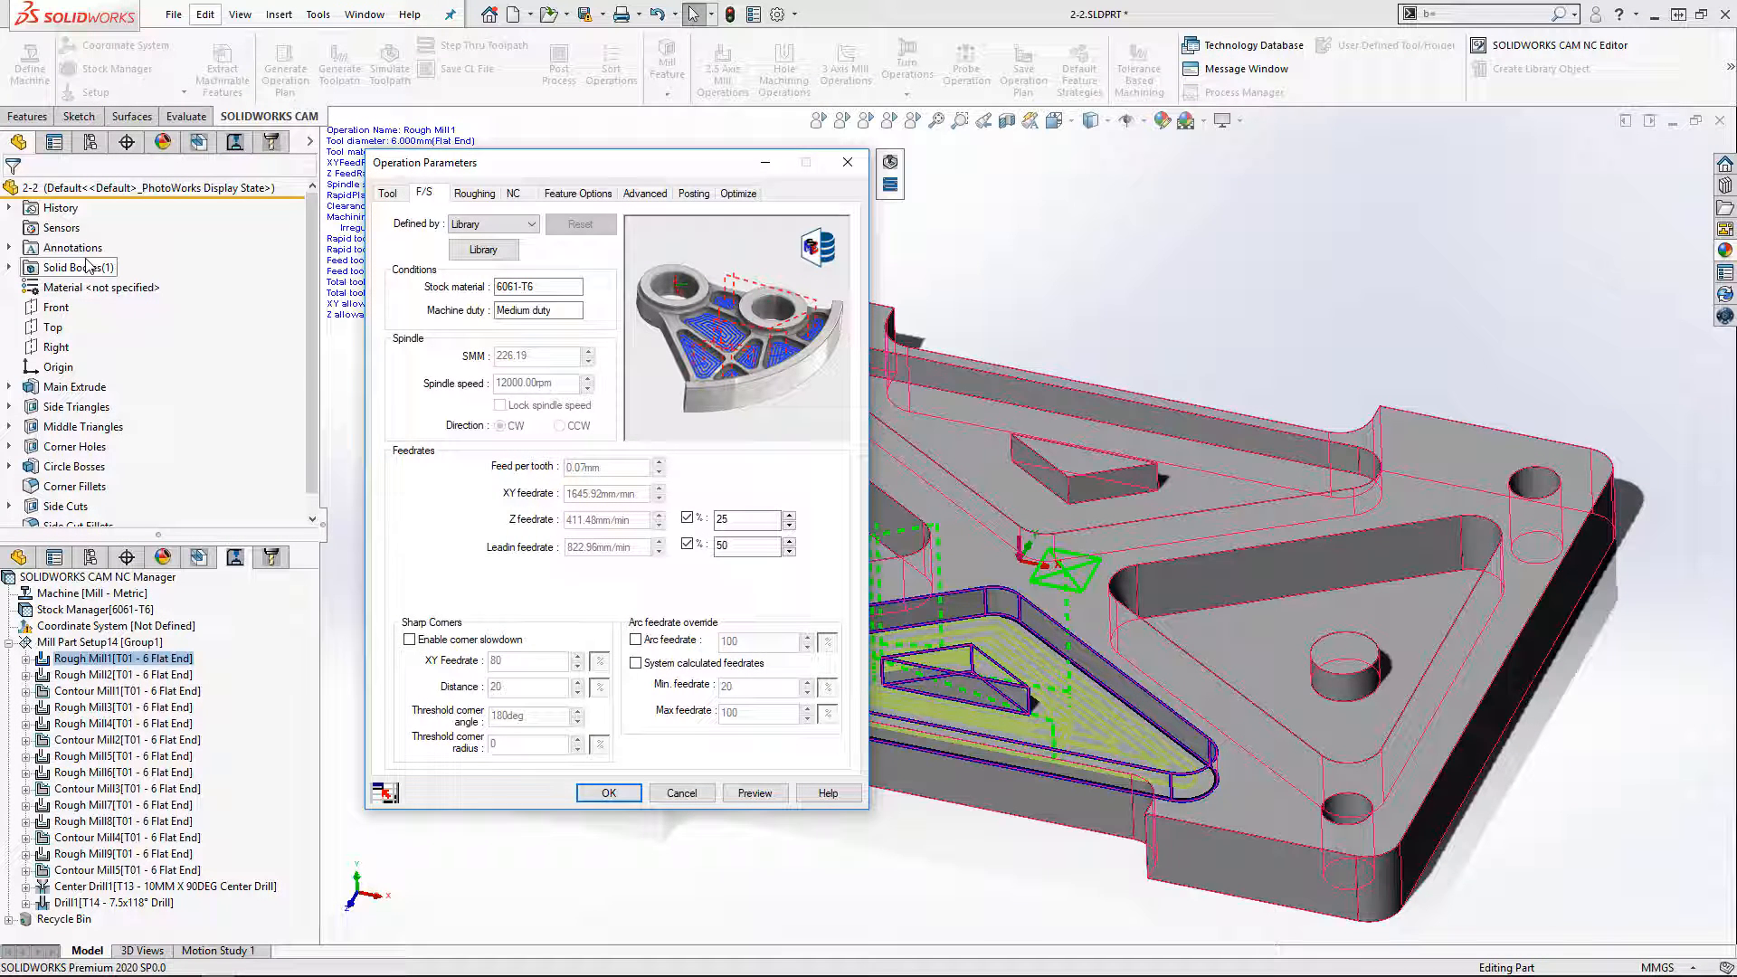
click(531, 223)
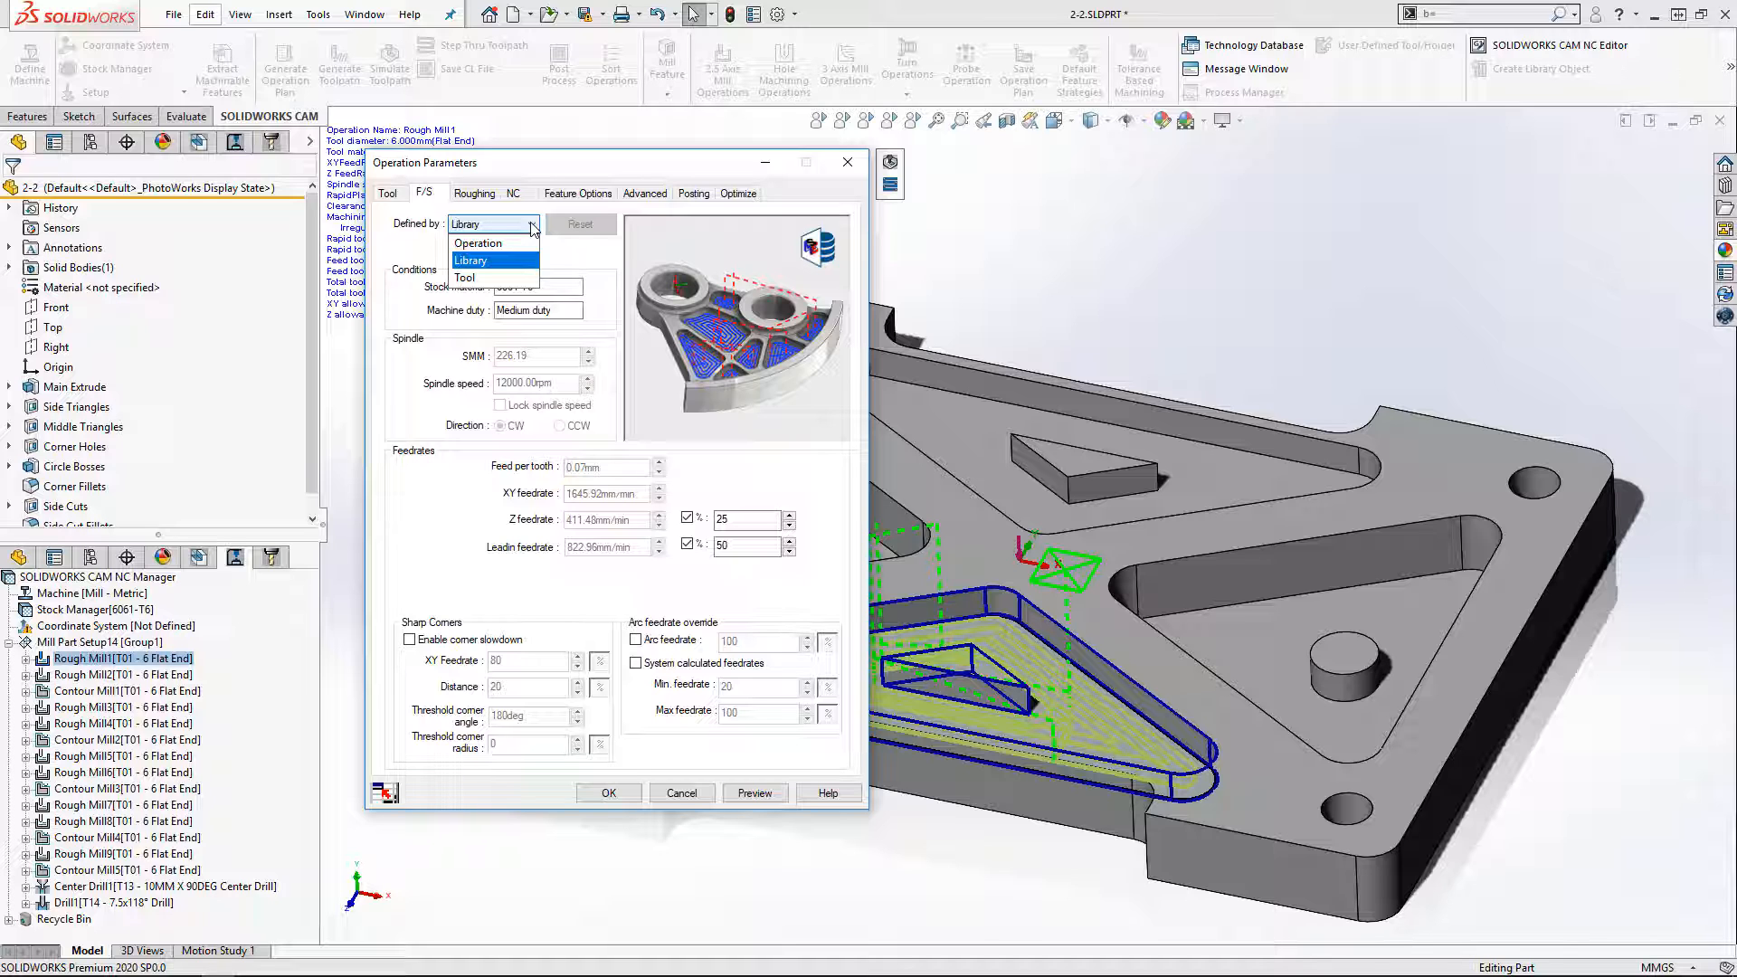
click(532, 224)
click(681, 793)
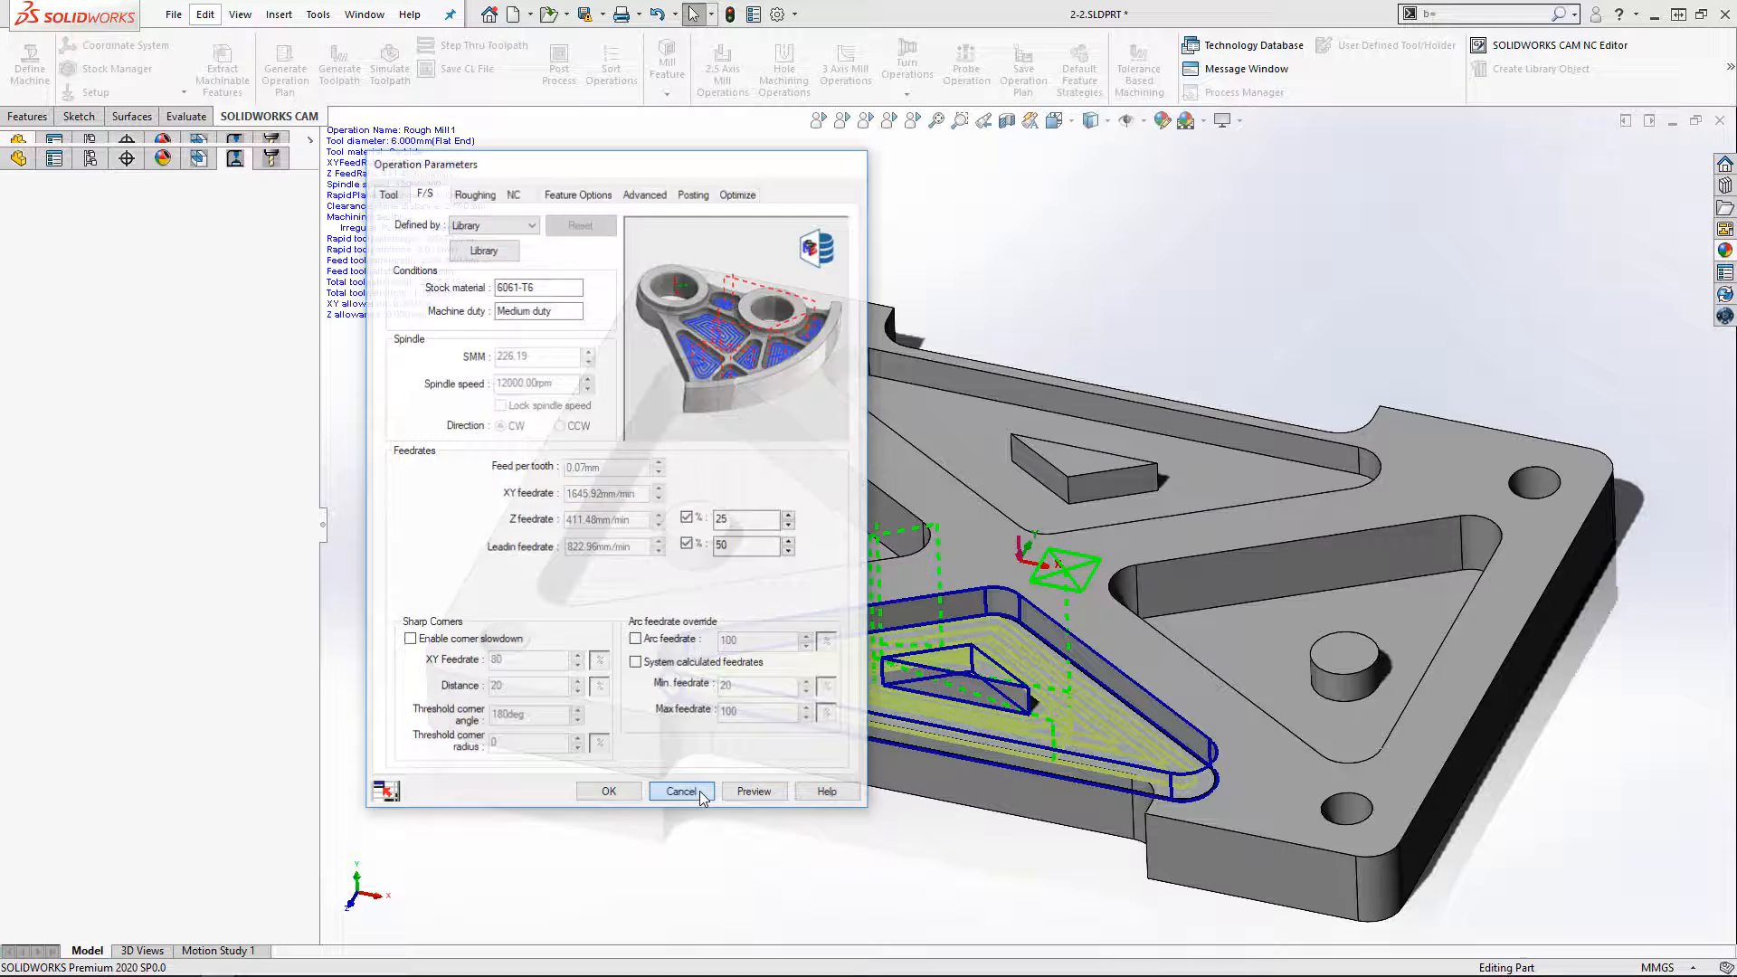
Reach the Technology Database's Feed/Speed Editor maximized on the Speeds & Feeds tables.
click(1243, 45)
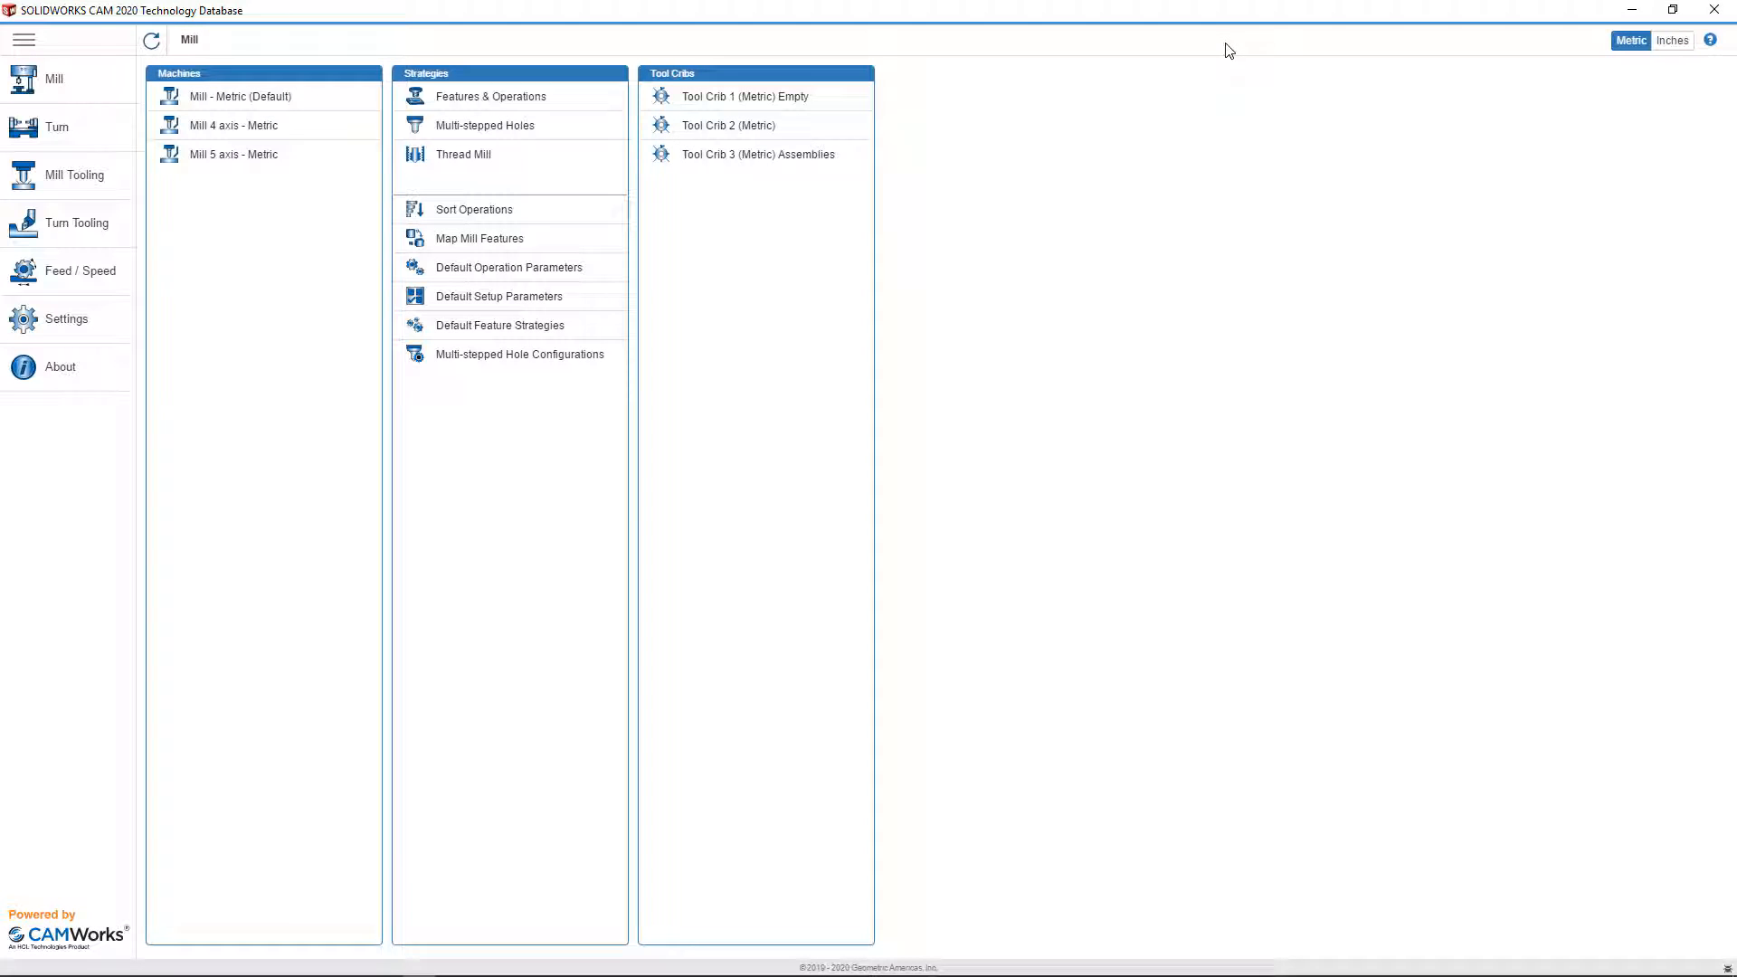
click(61, 271)
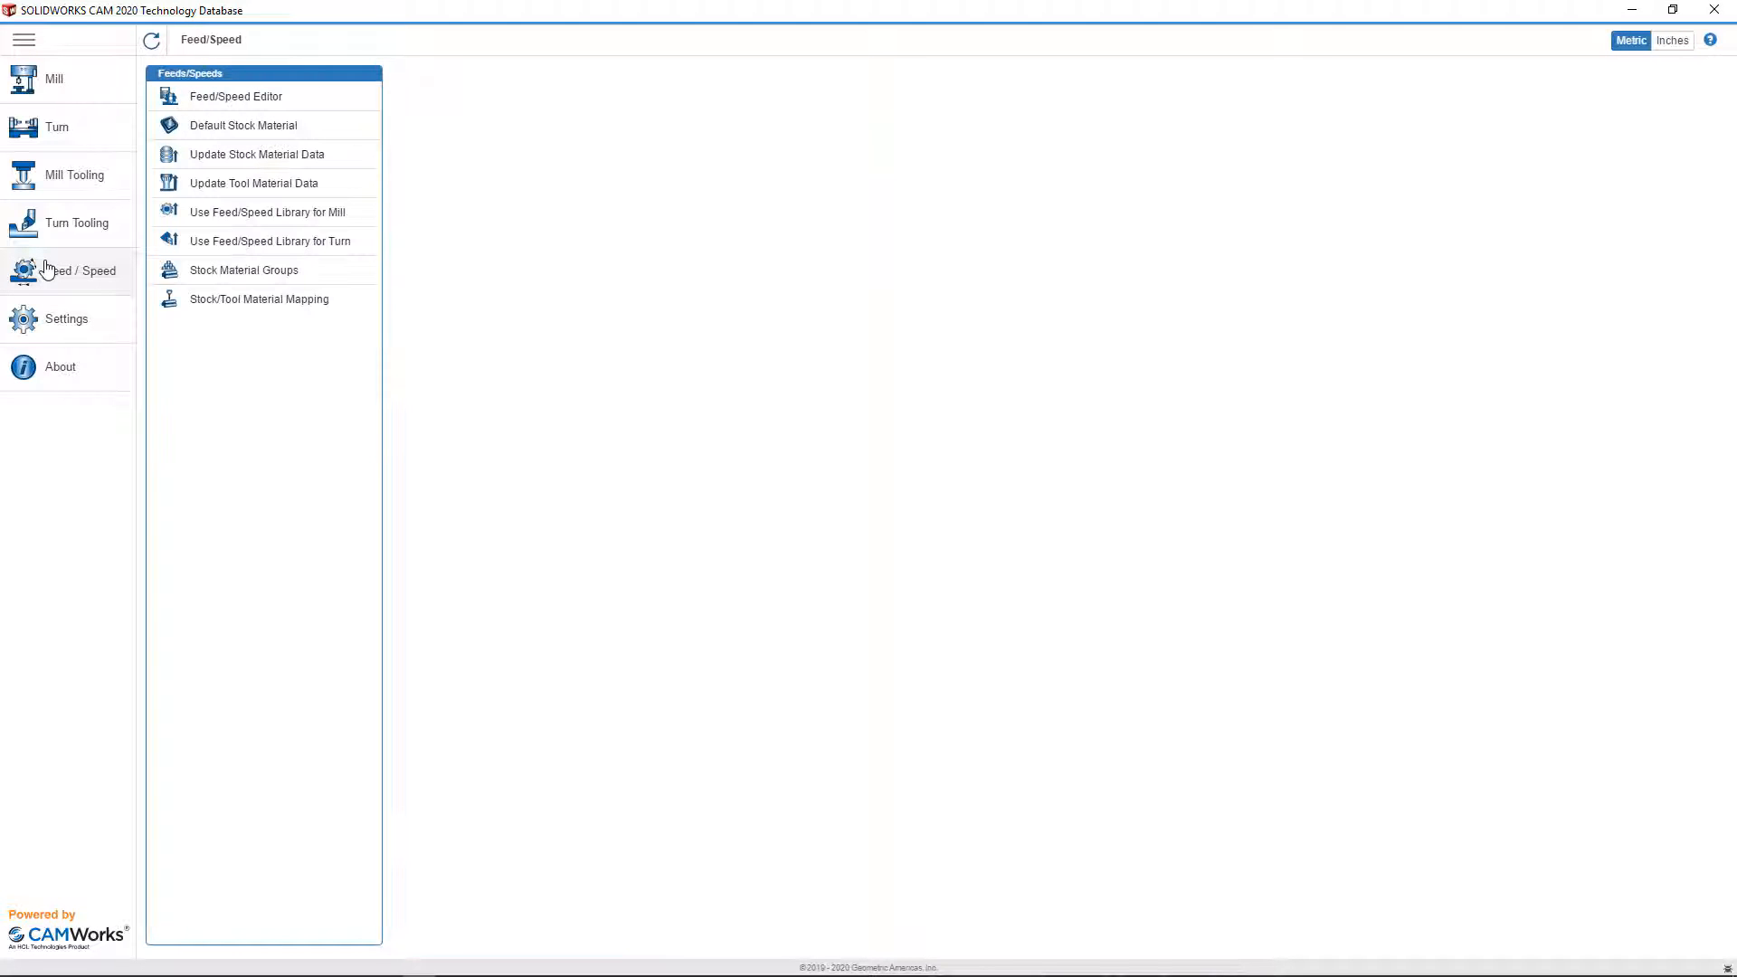
click(237, 97)
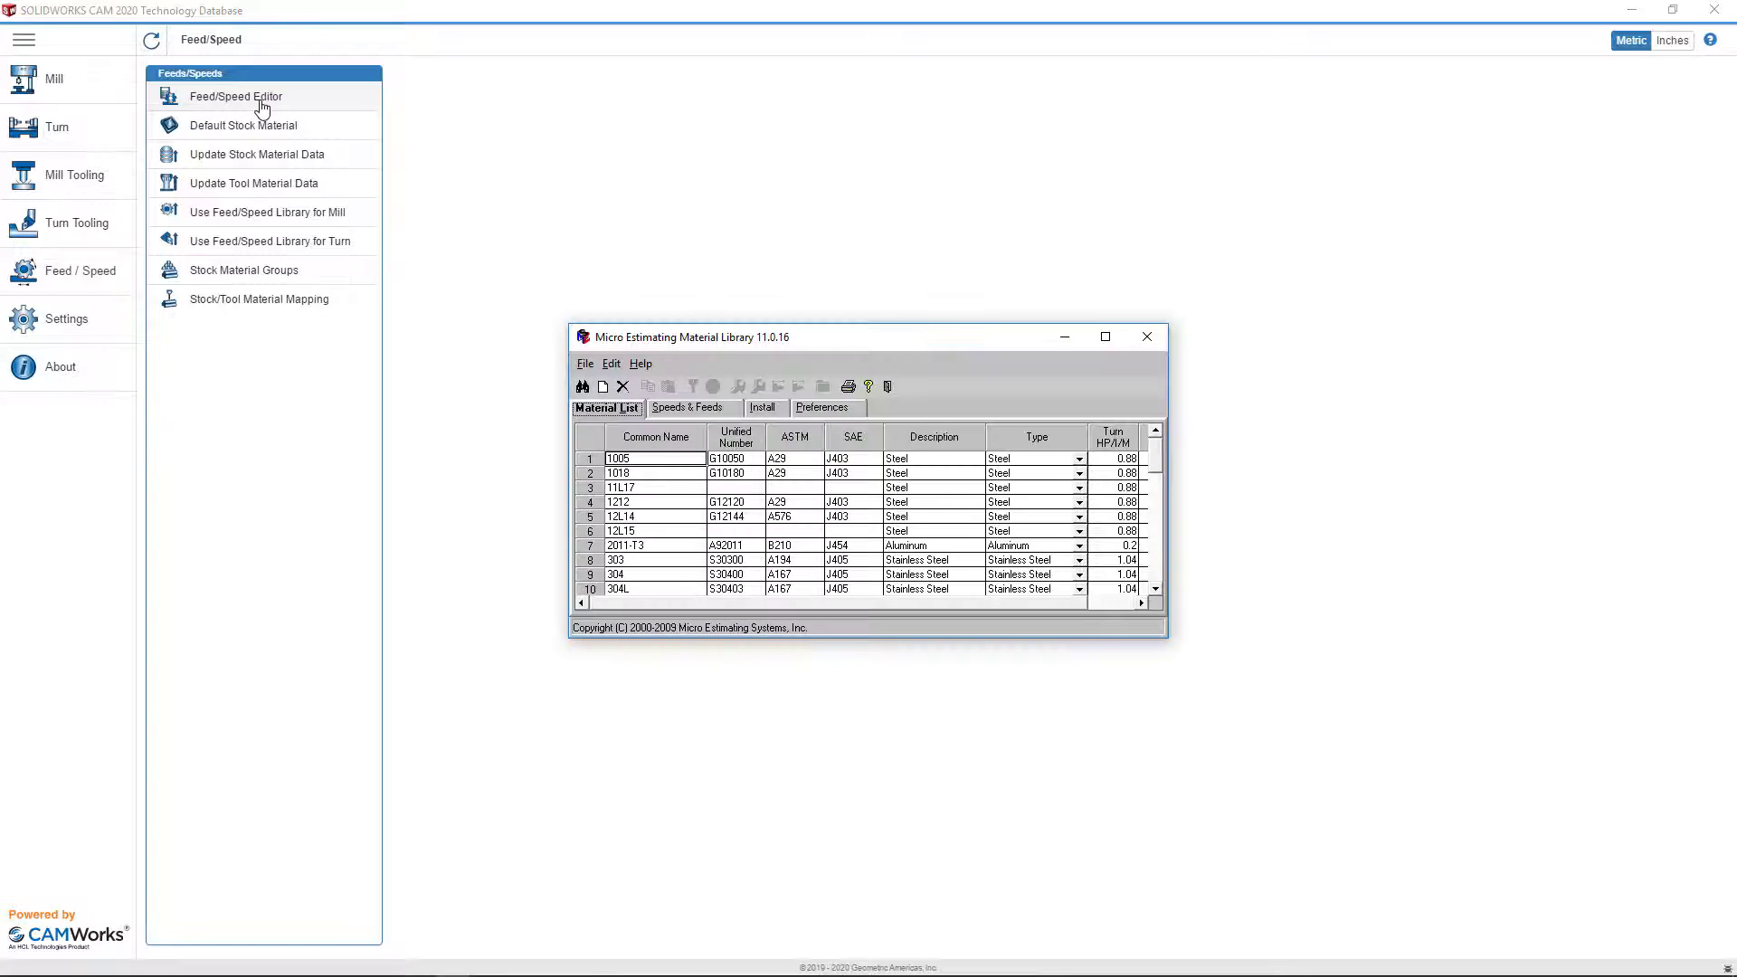
double_click(1120, 348)
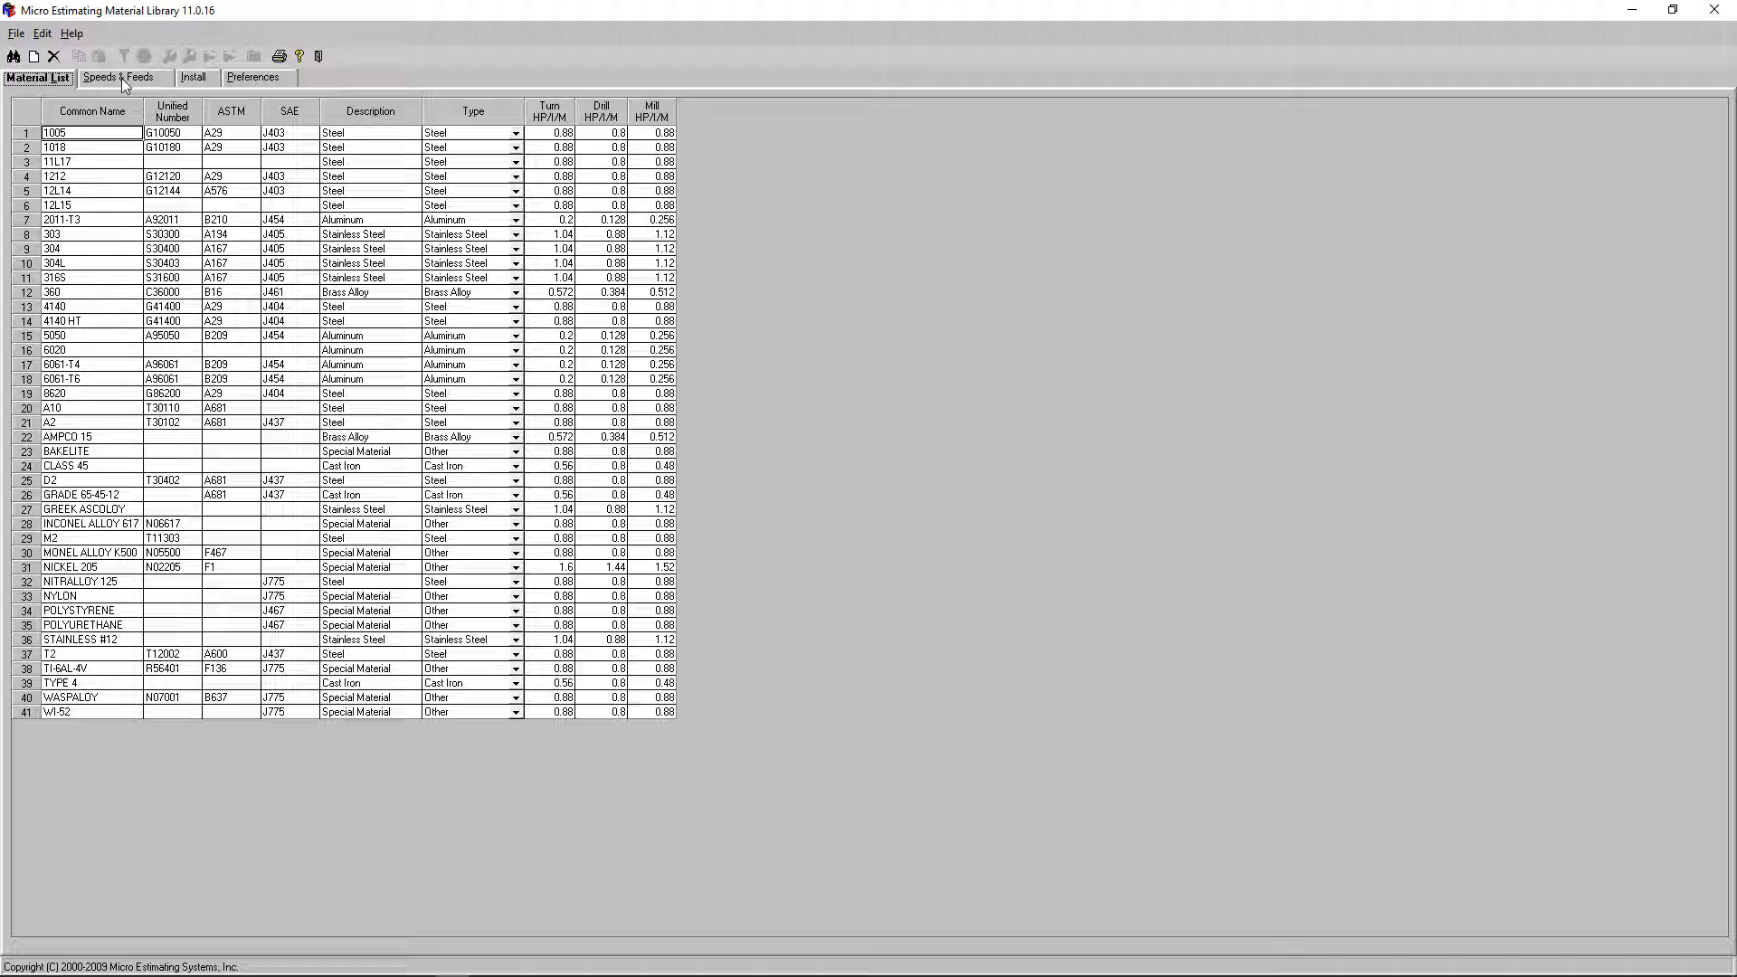
click(120, 78)
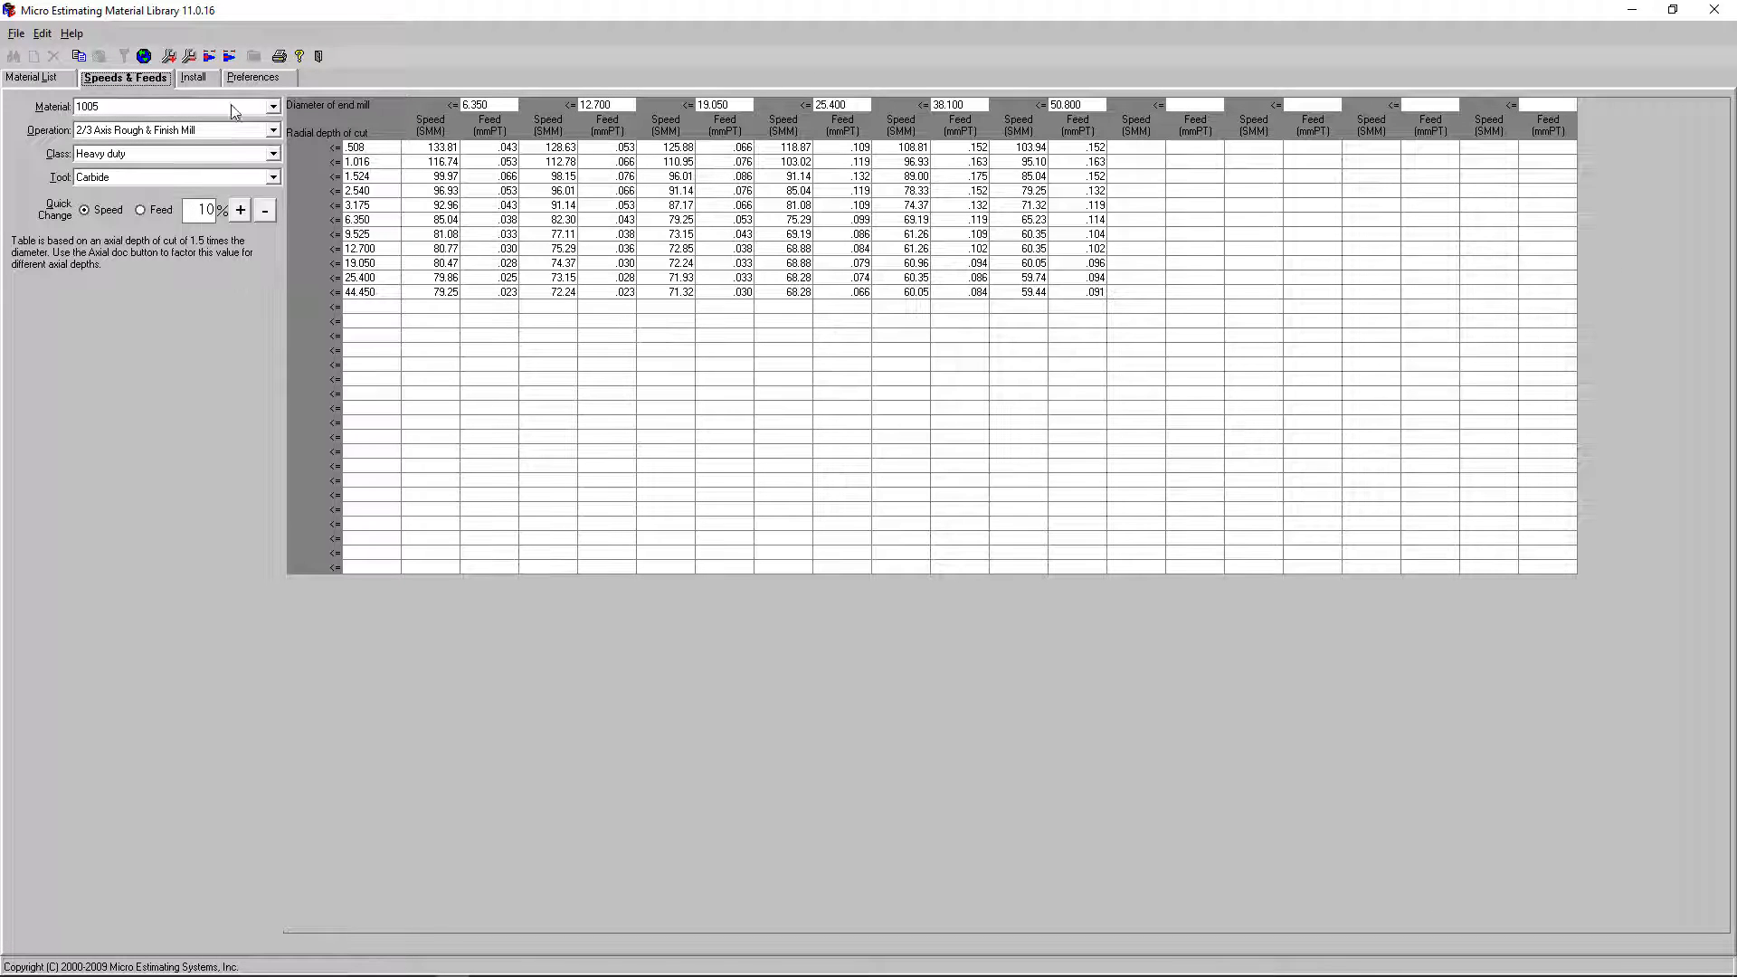
Select material 6061-T6, 2/3 Axis Rough & Finish Mill, Medium duty class and Carbide tool.
click(274, 108)
mouse_move(274, 122)
mouse_down()
mouse_move(275, 194)
mouse_move(274, 160)
mouse_up()
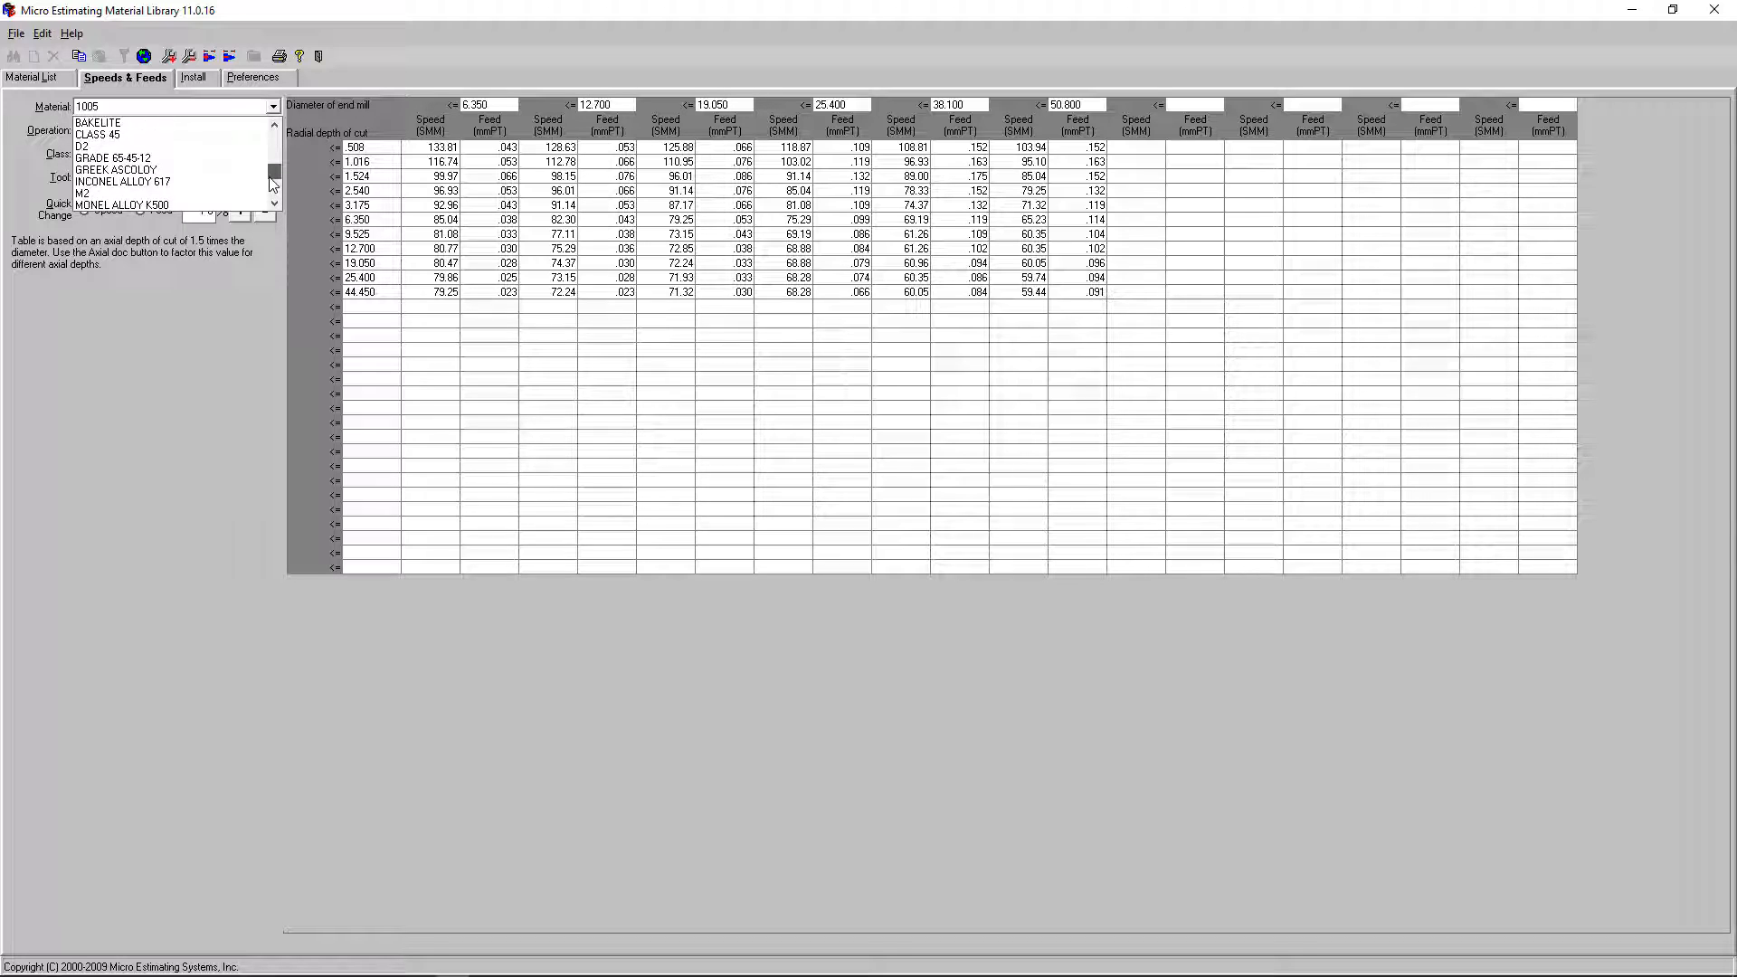
click(221, 158)
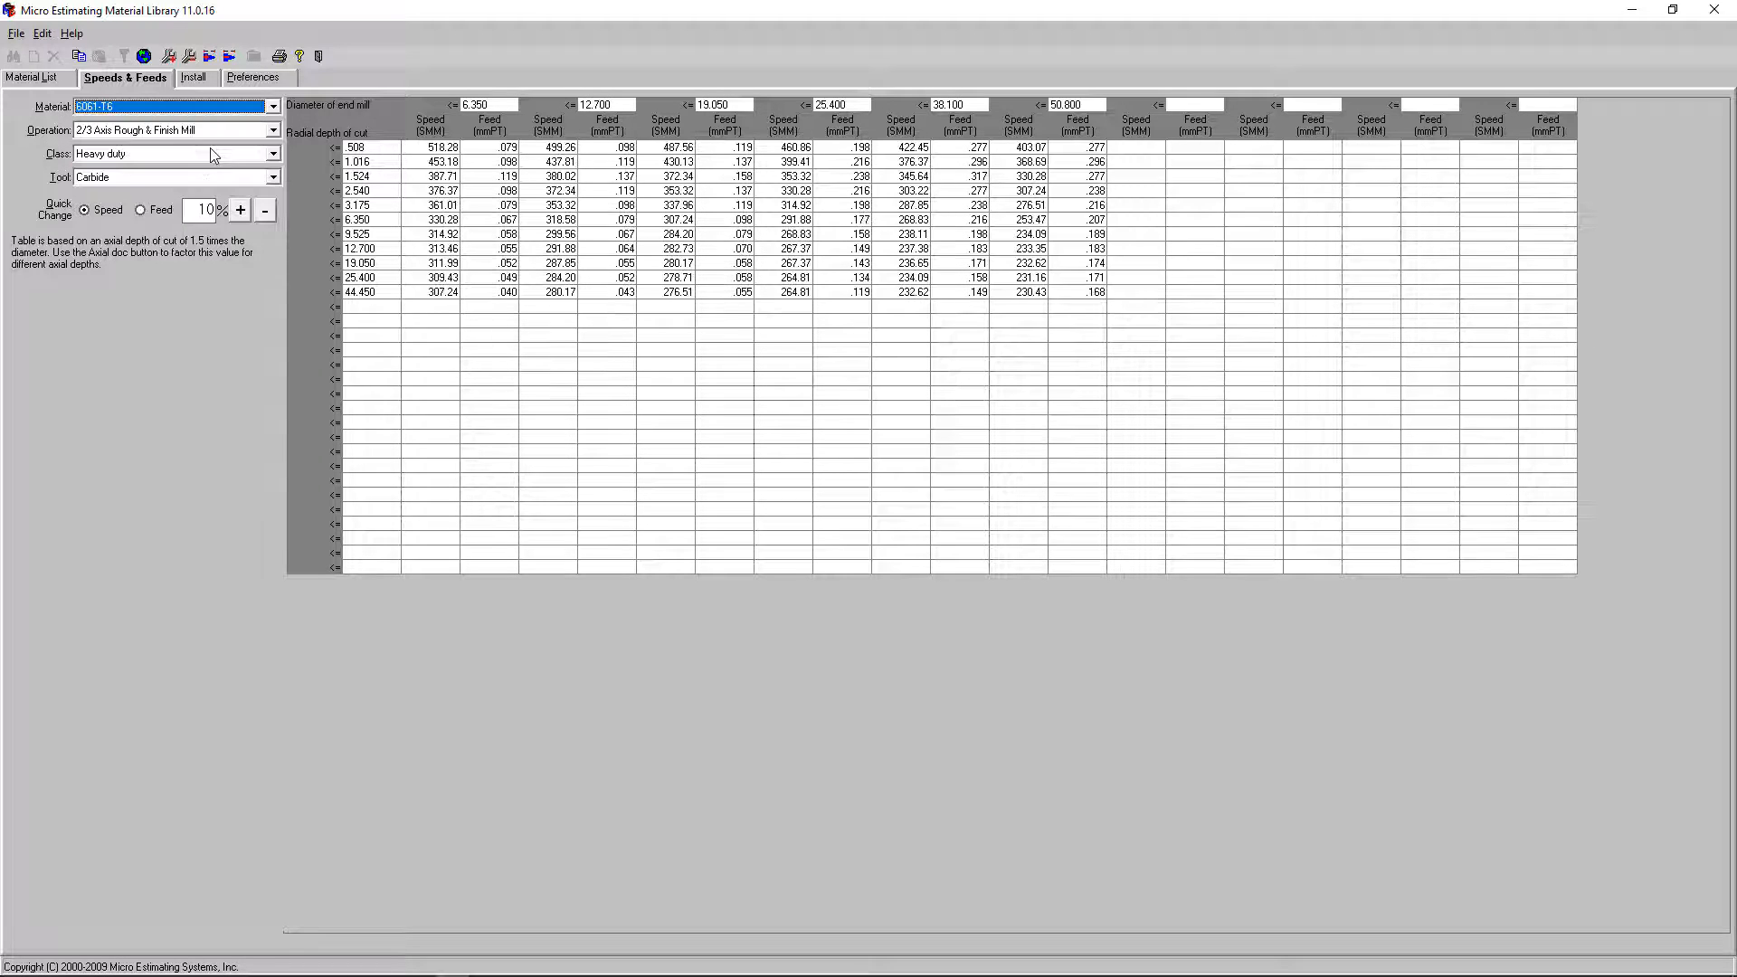
click(190, 131)
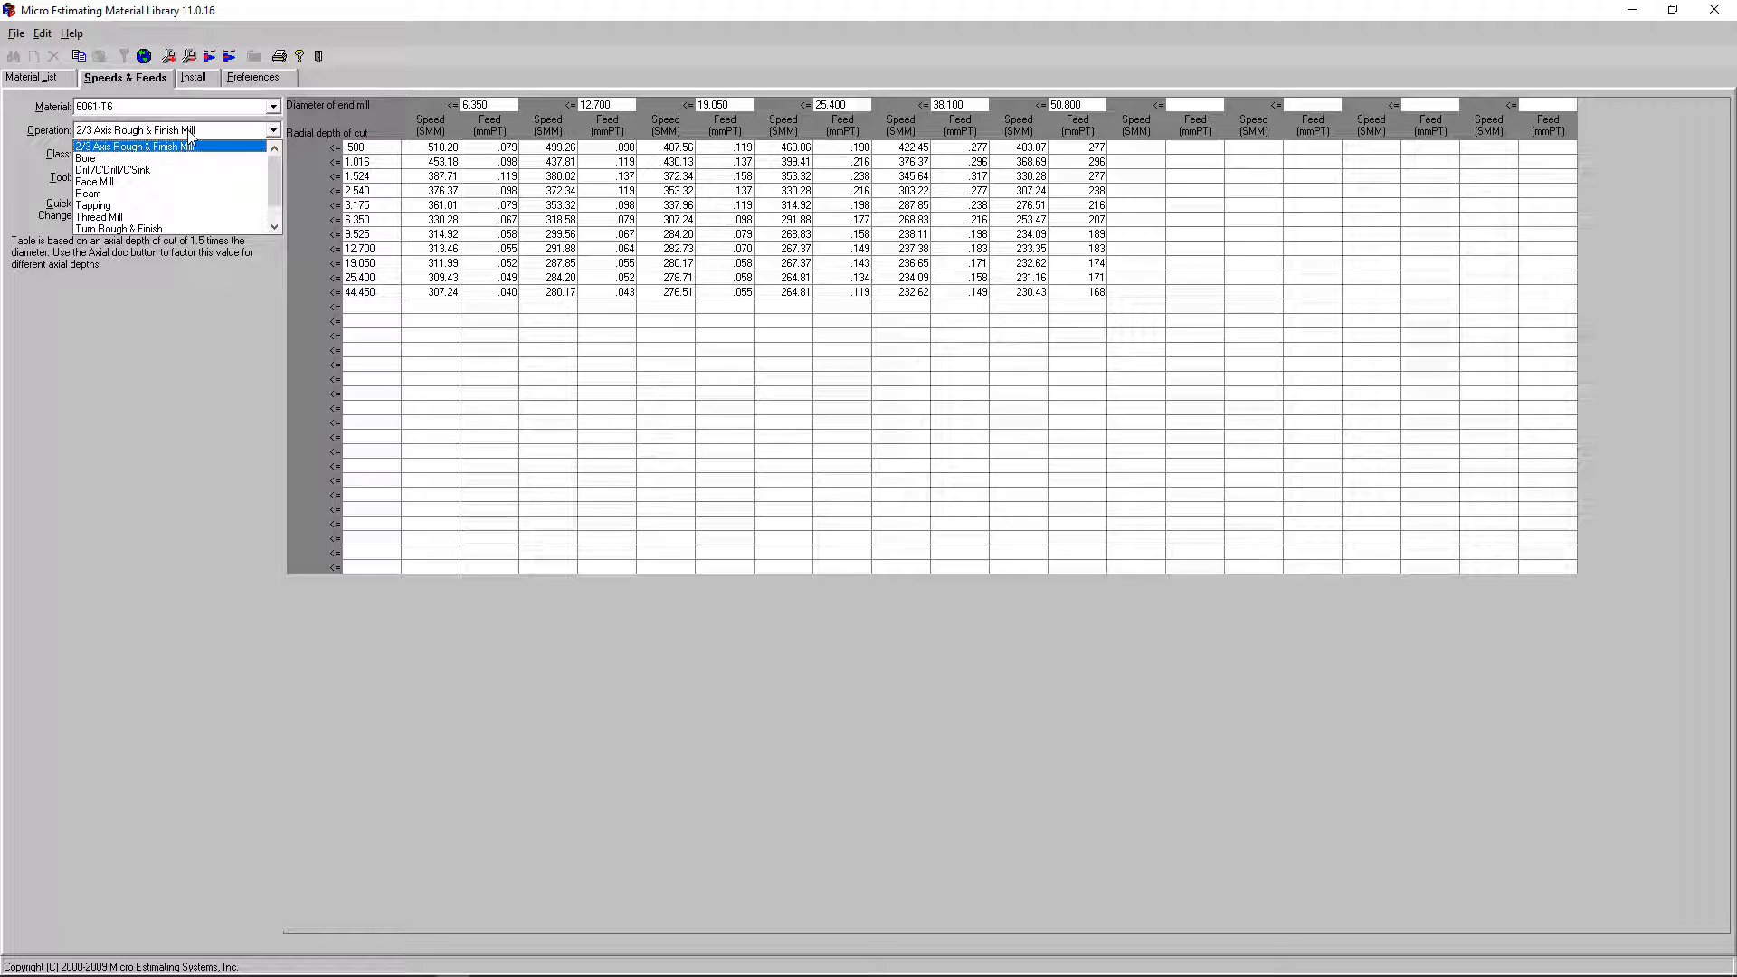
click(190, 146)
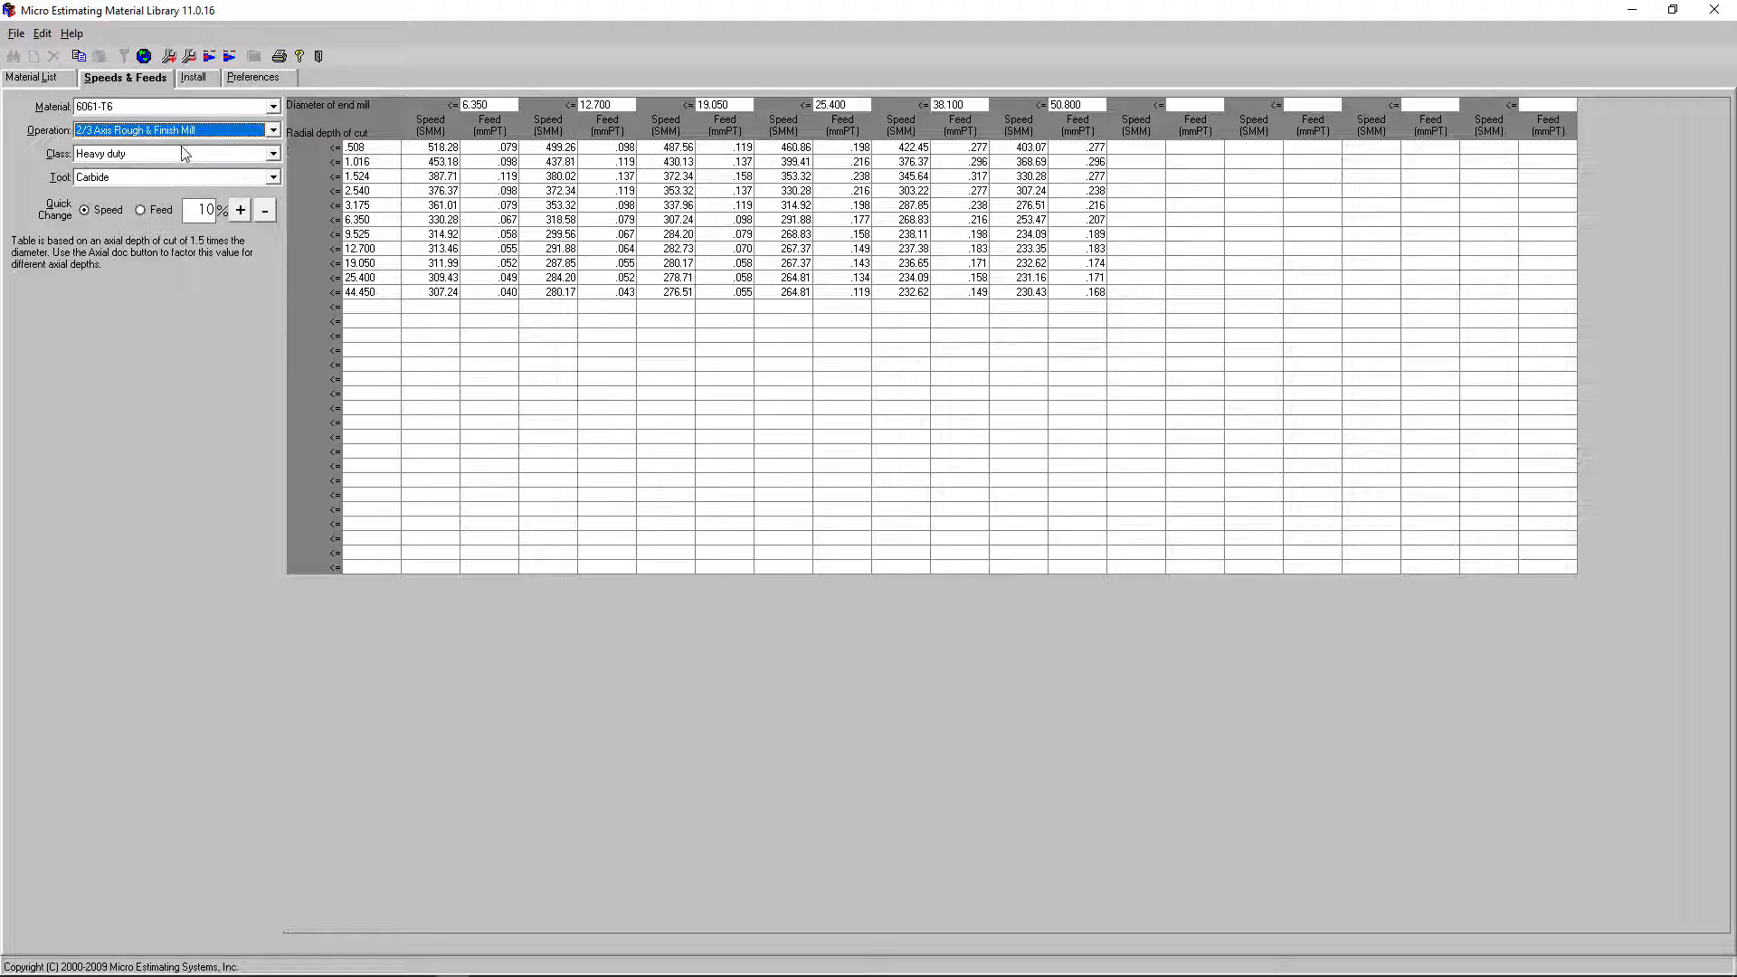
click(181, 153)
click(108, 192)
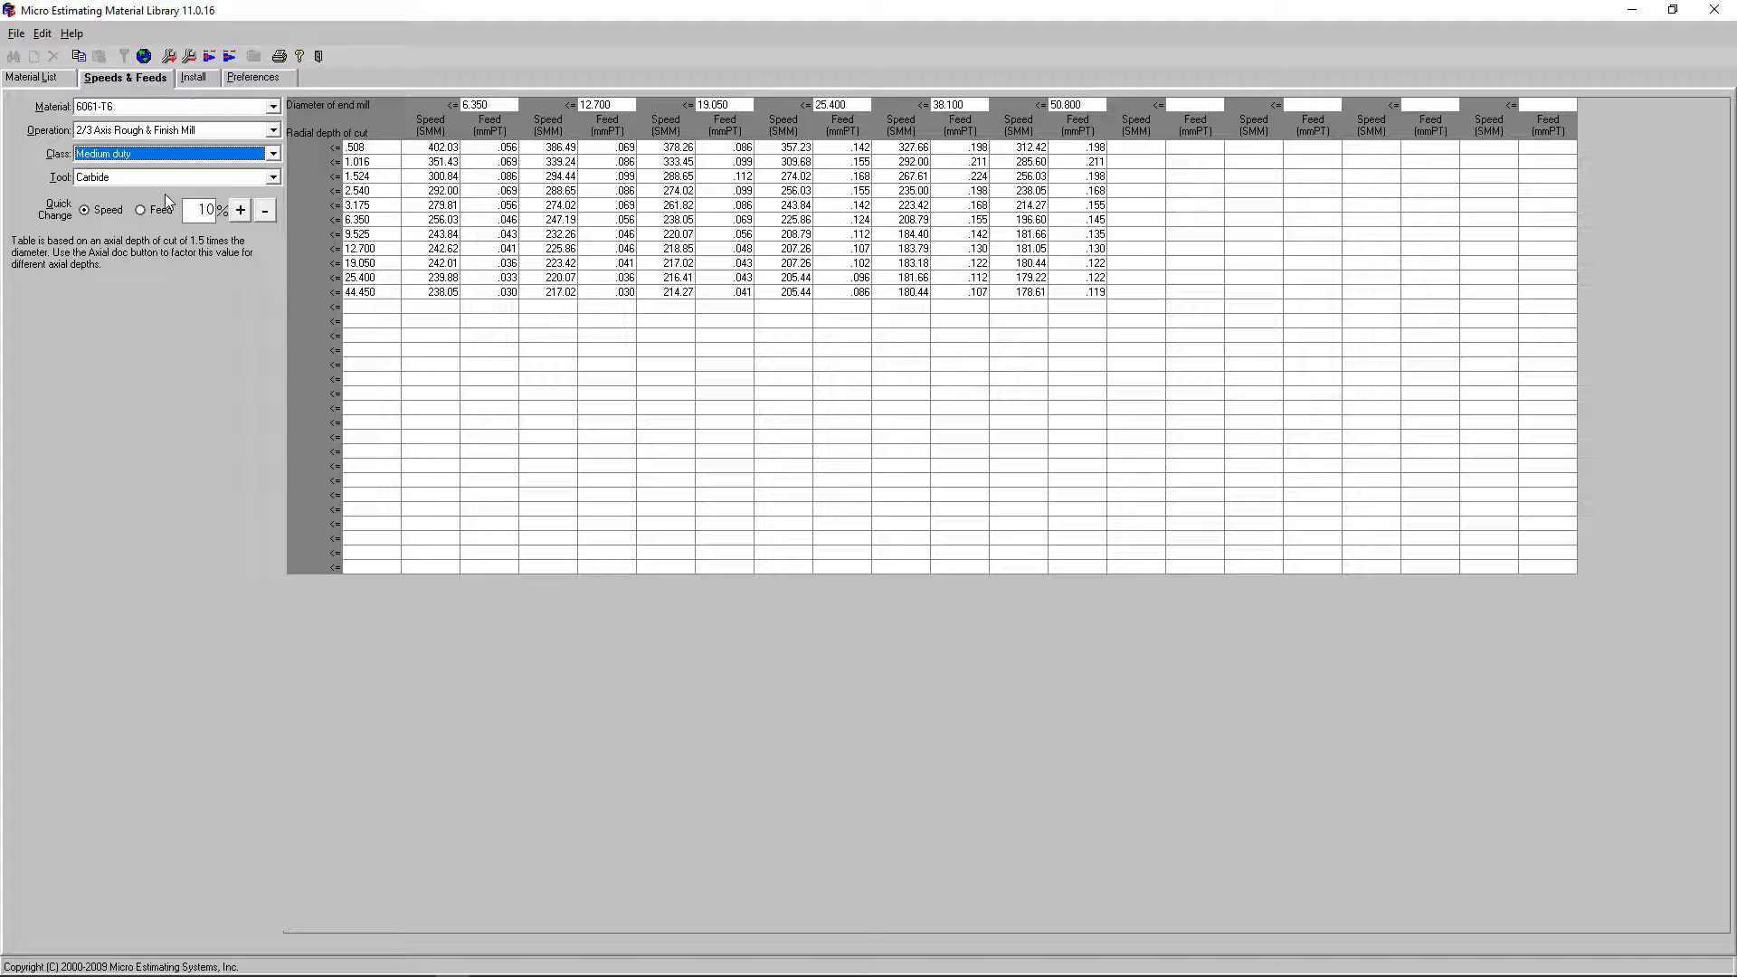
click(173, 178)
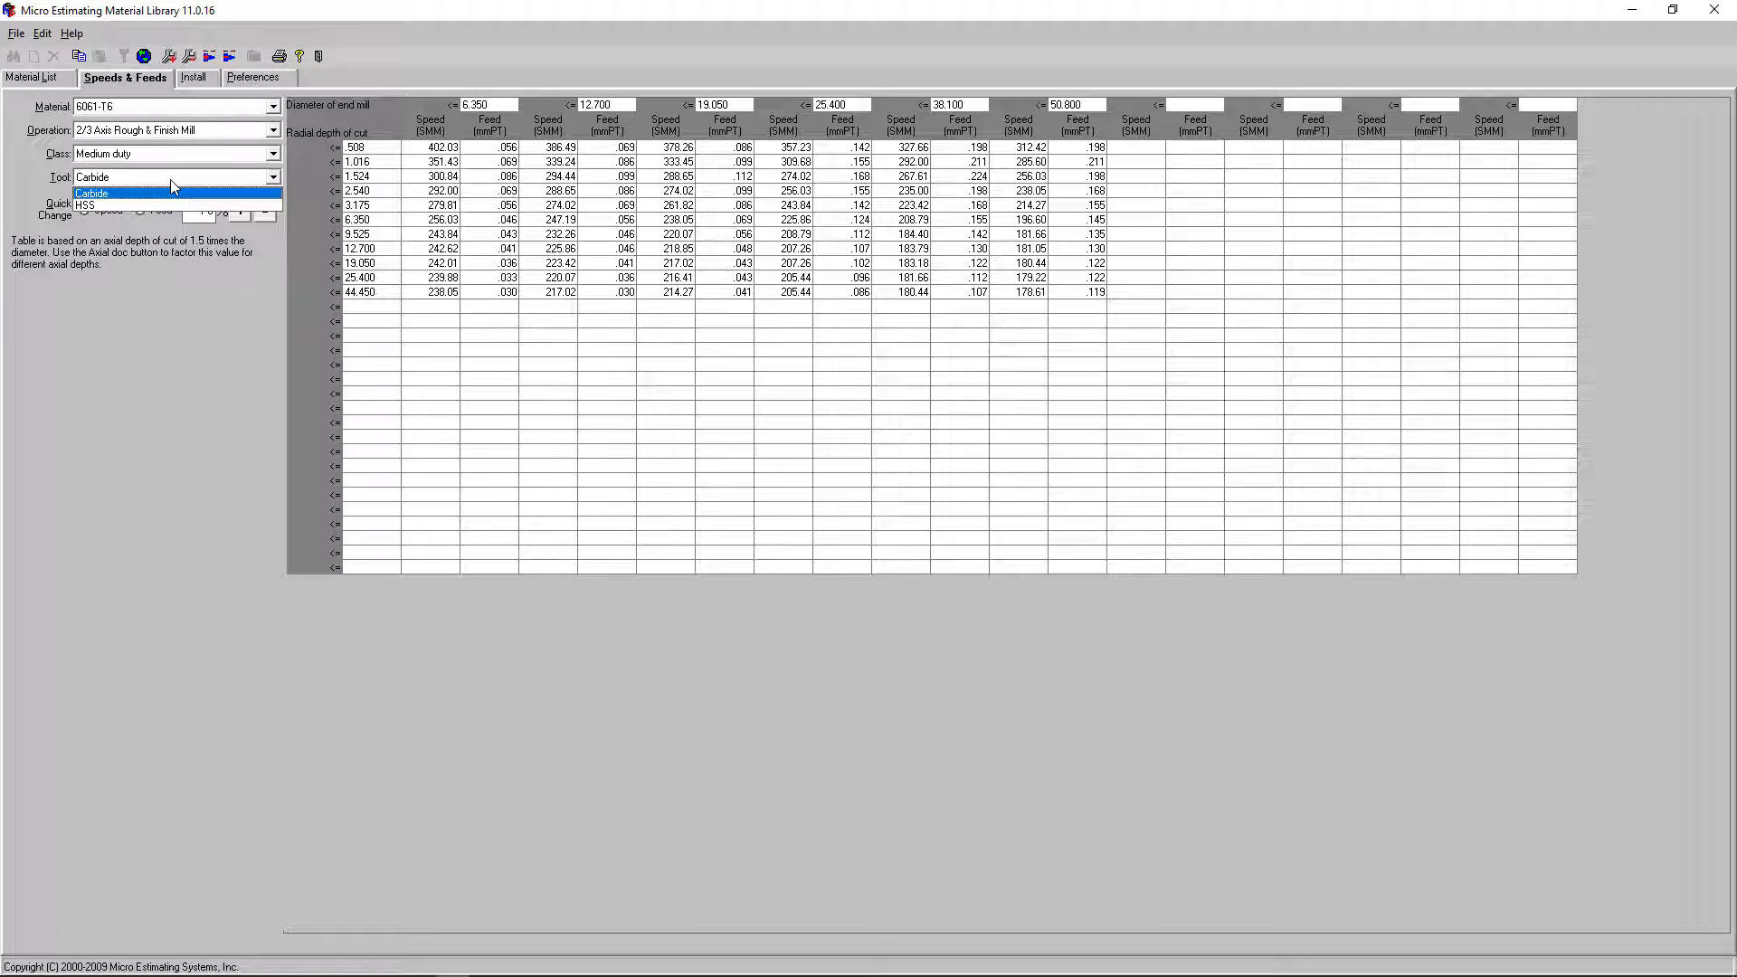
click(171, 190)
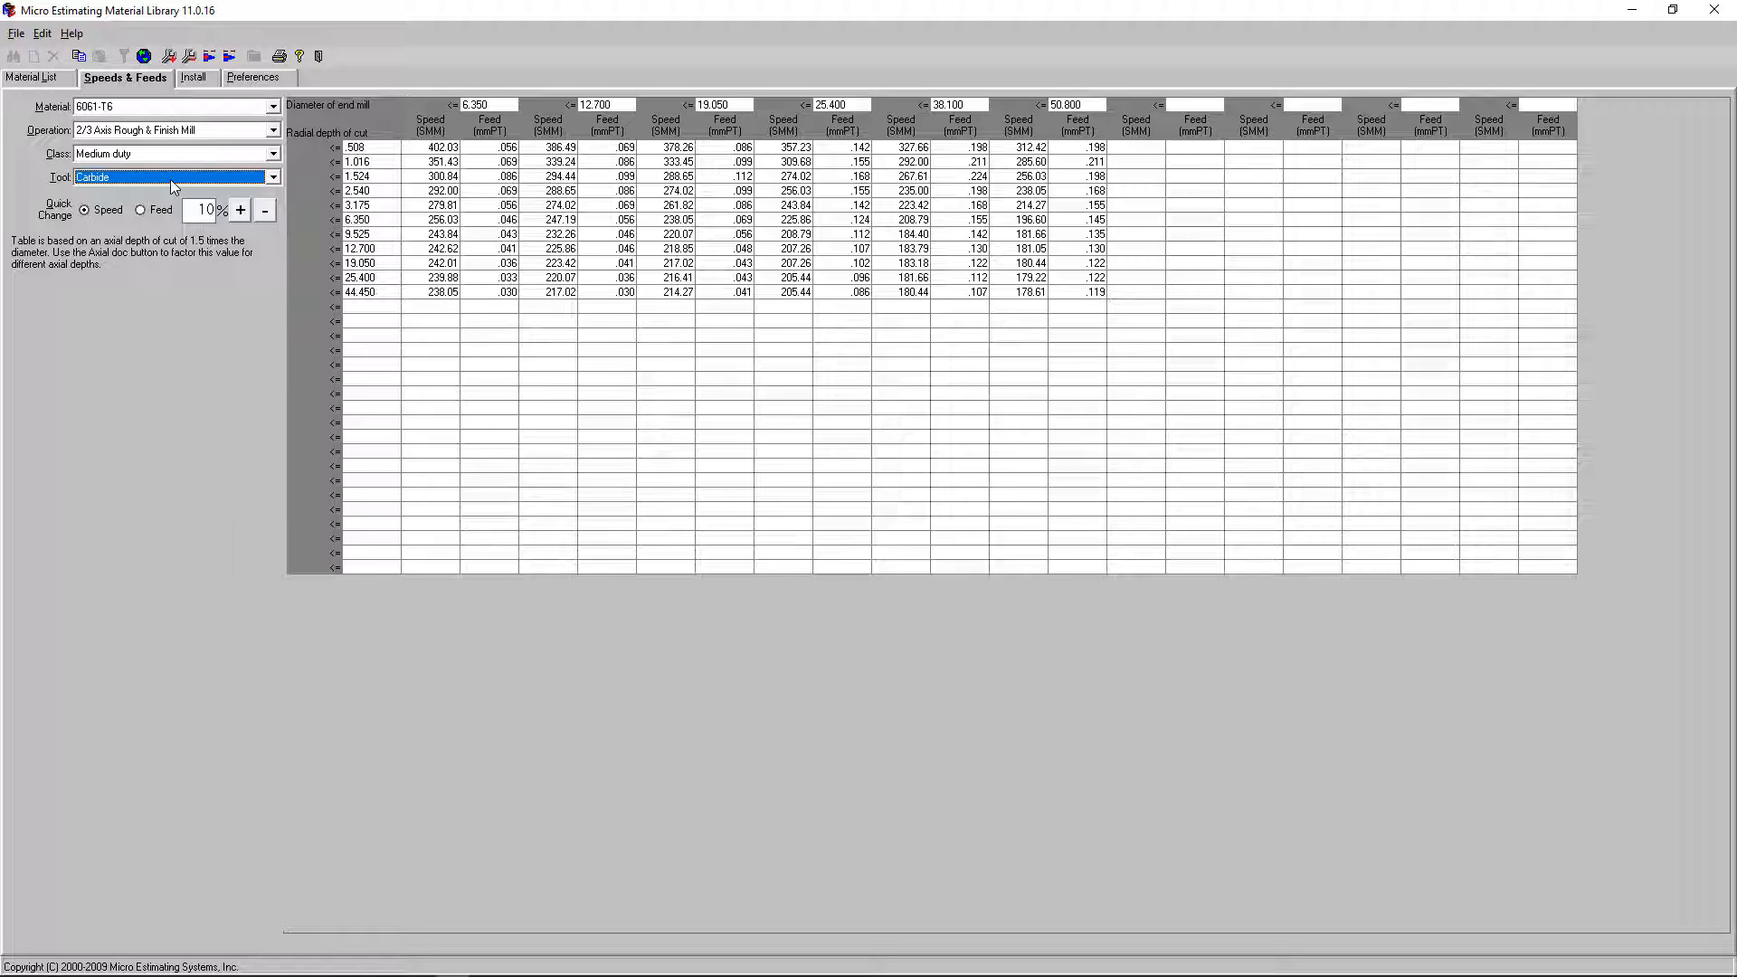
Raise all speeds and all feeds by a 20% quick change and close the material library.
double_click(204, 210)
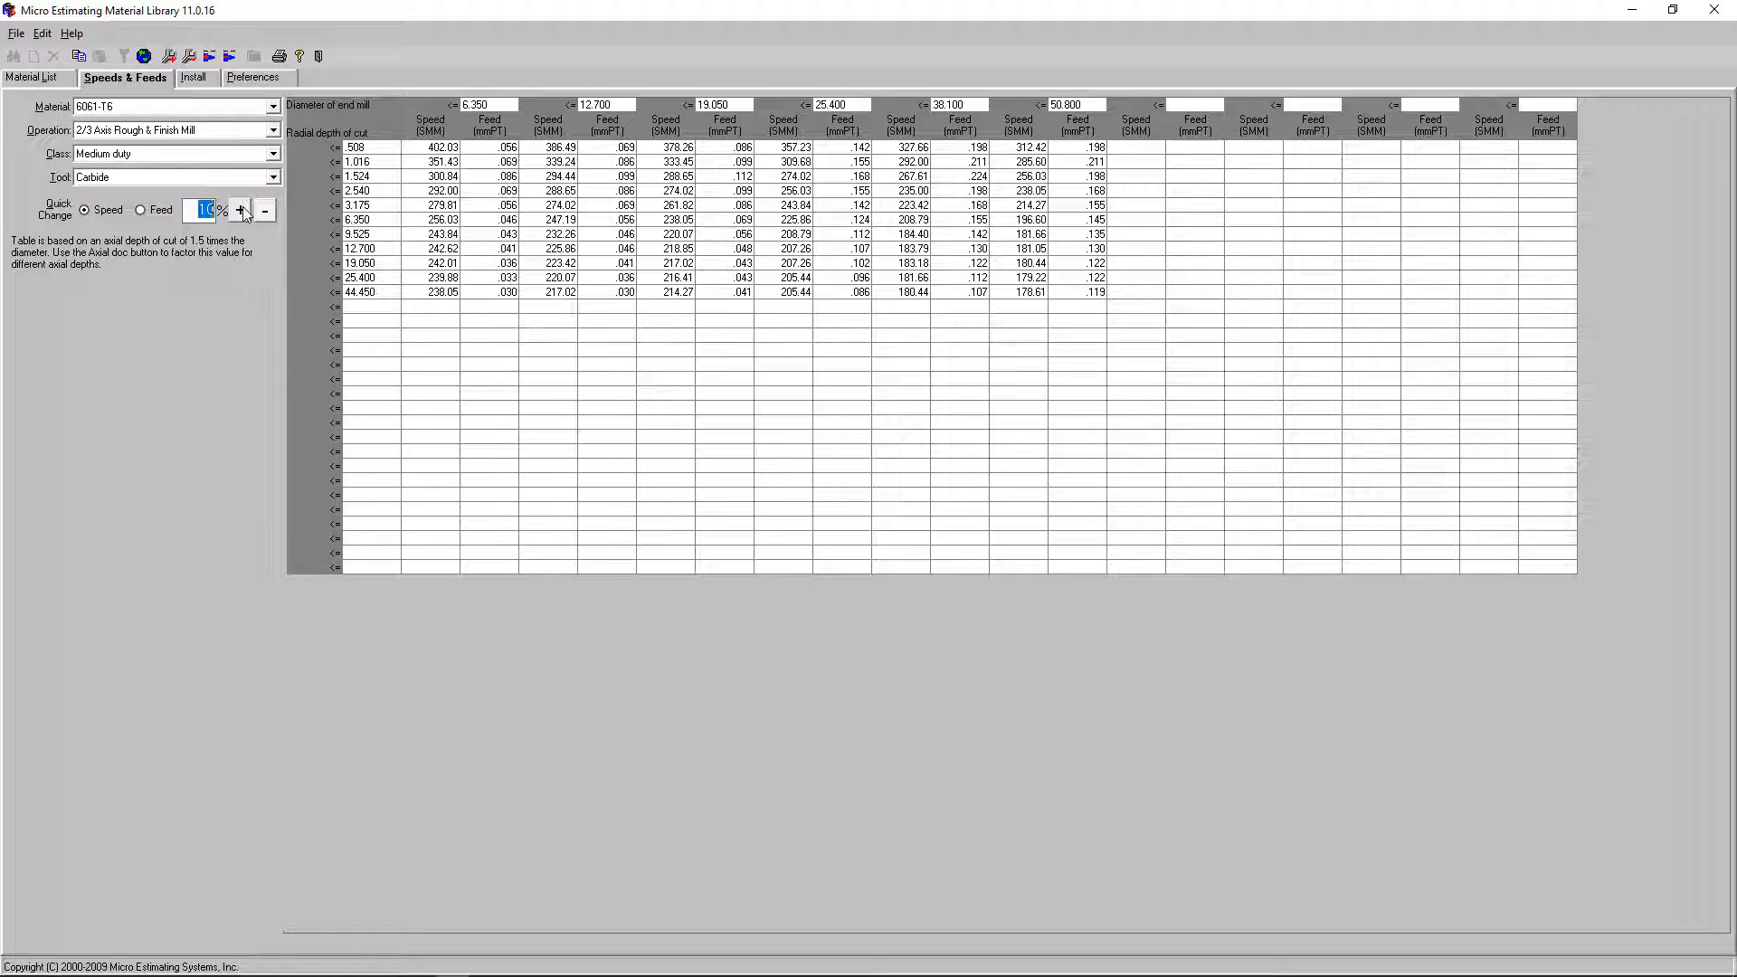
text(20)
click(241, 210)
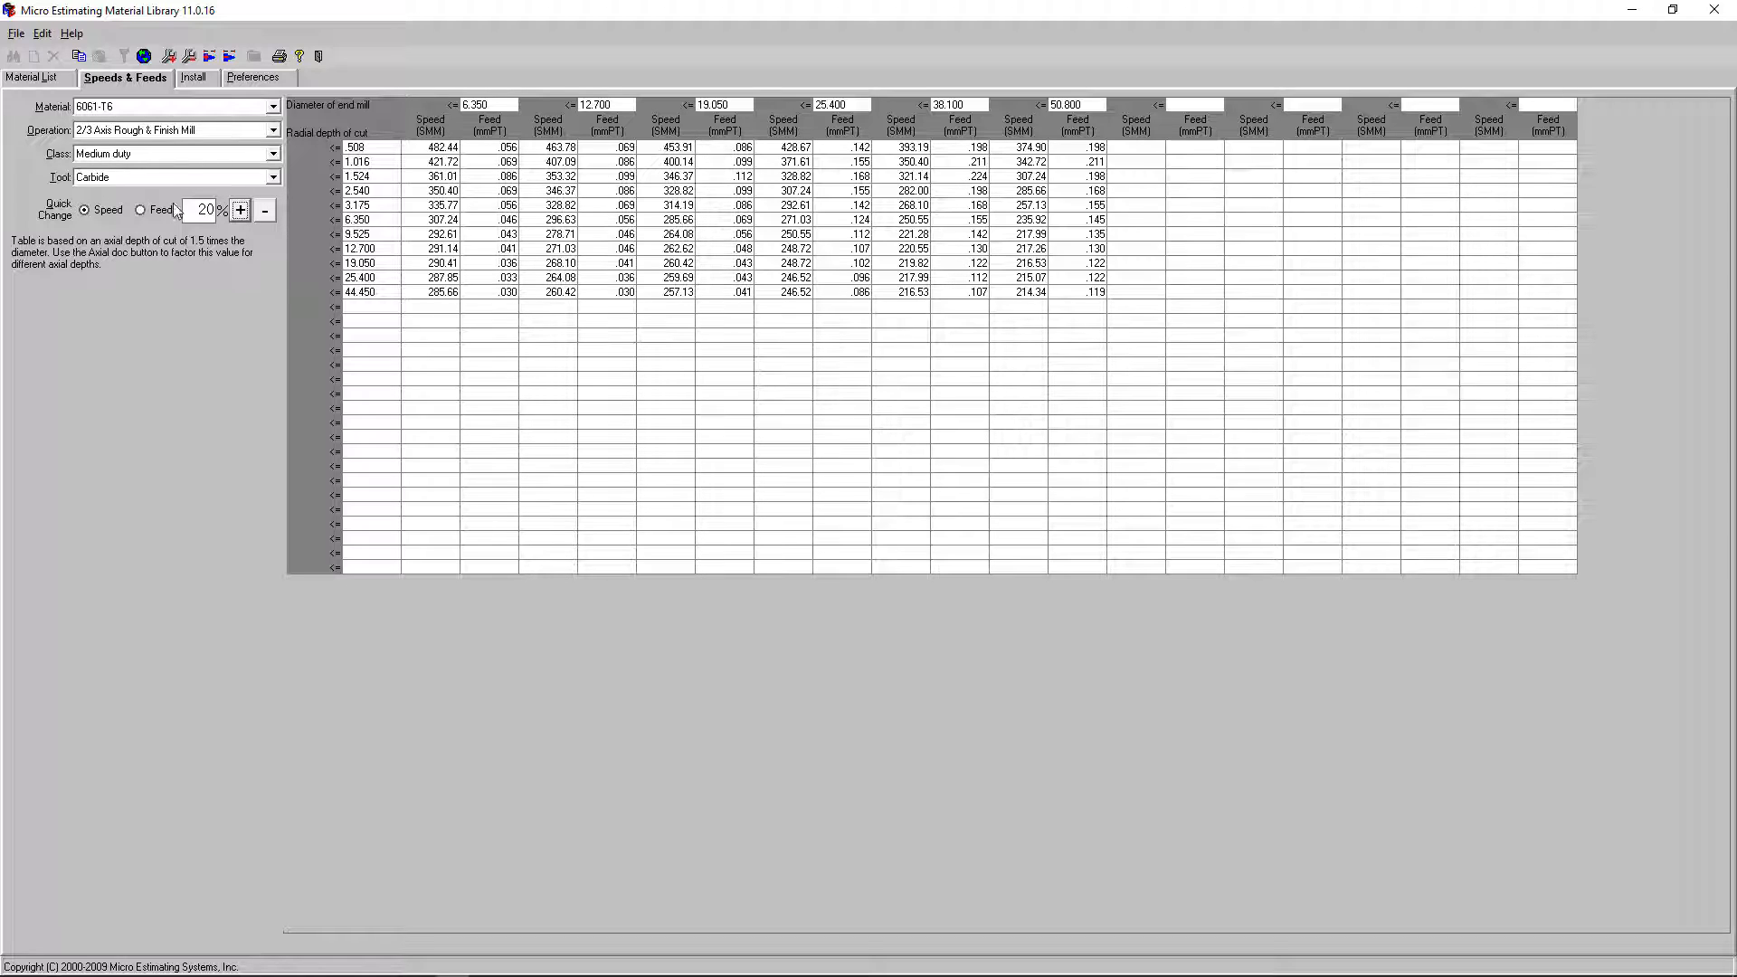
click(141, 210)
click(240, 211)
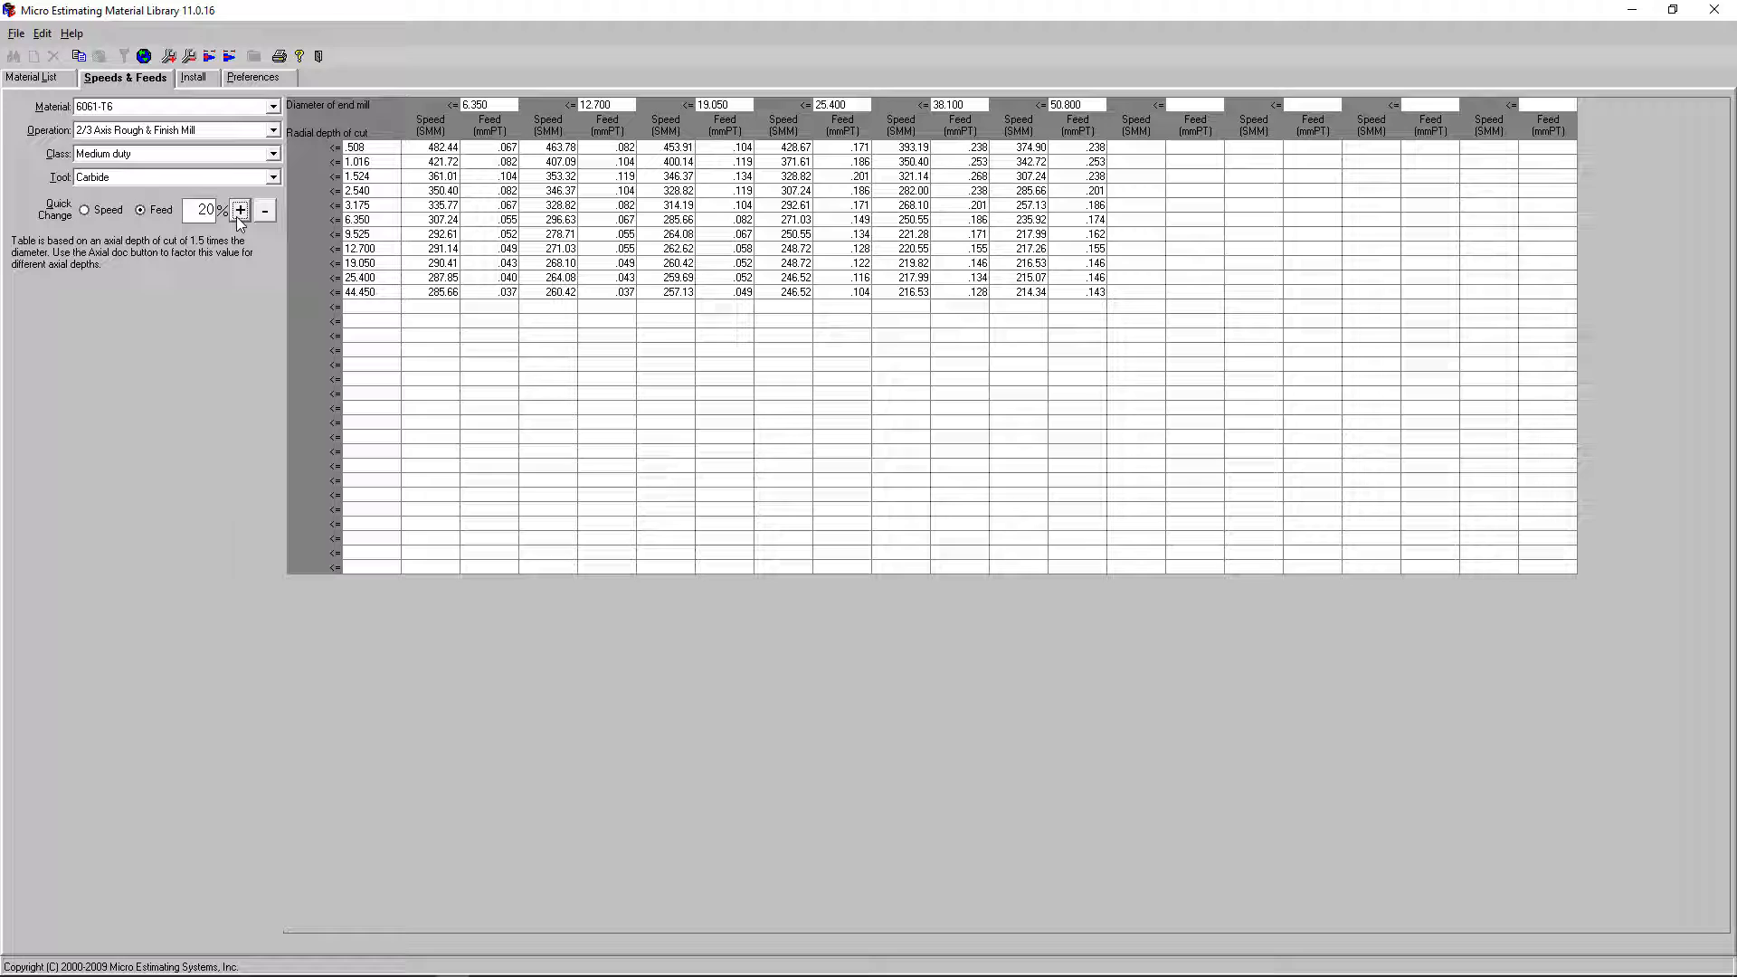
click(1713, 11)
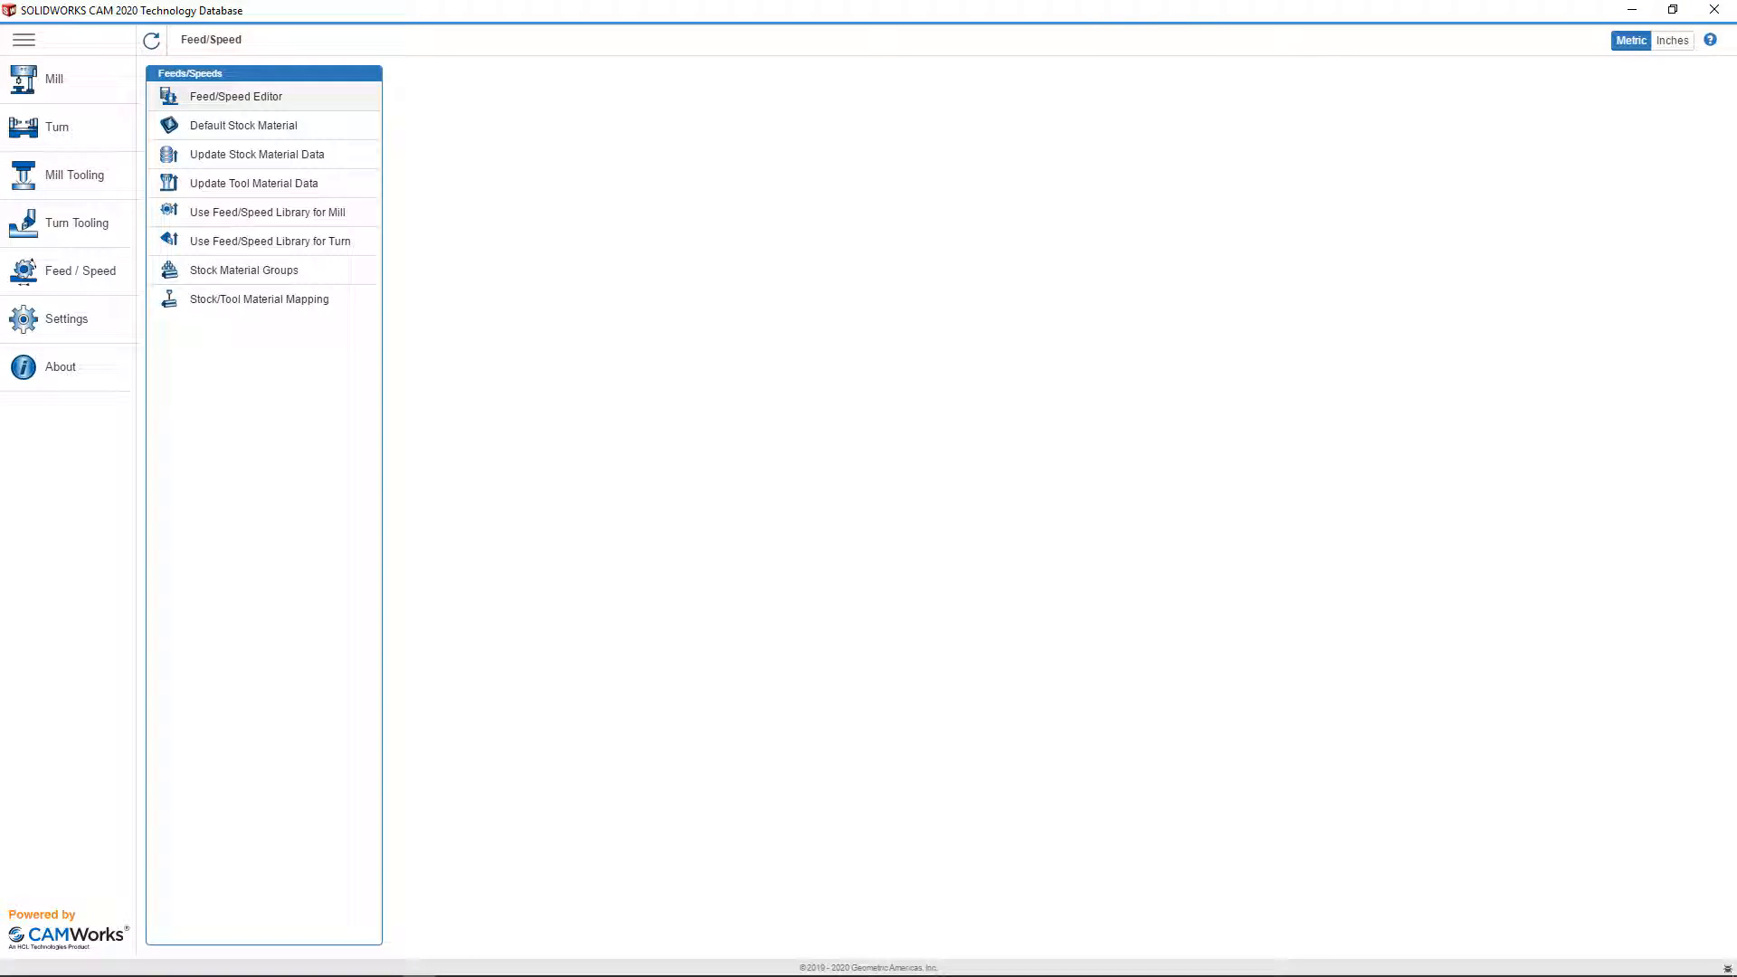
Run Update Stock Material Data to prompt the MES stock material refresh.
click(271, 154)
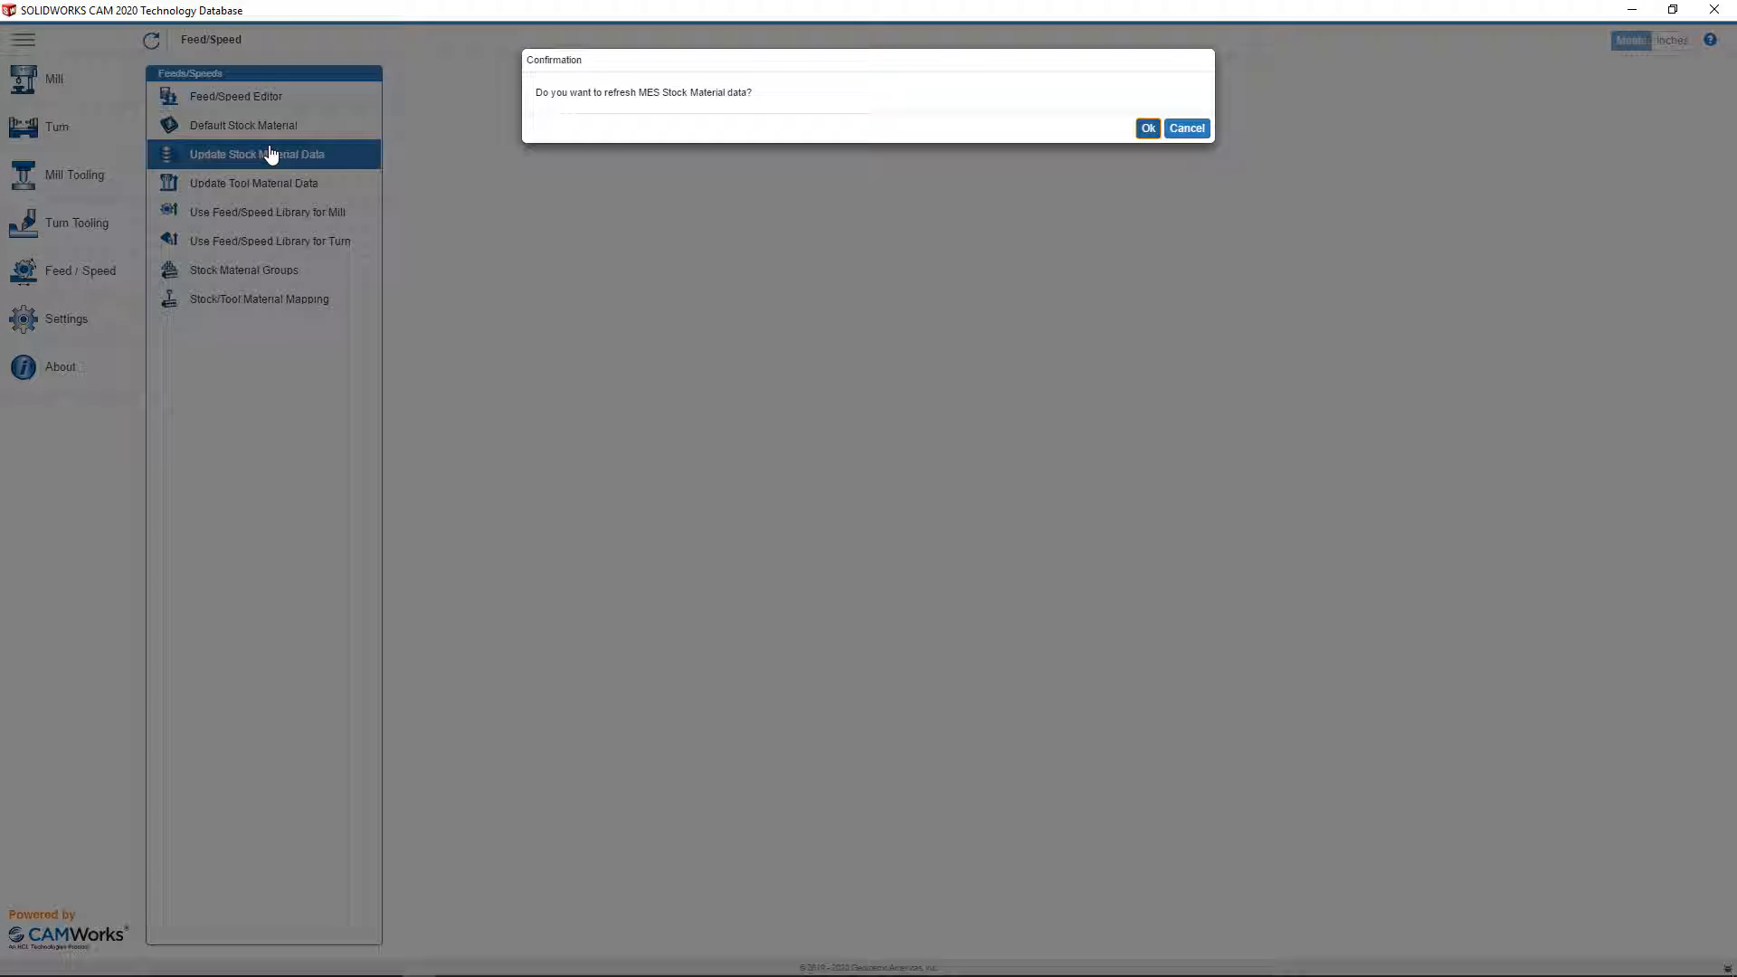